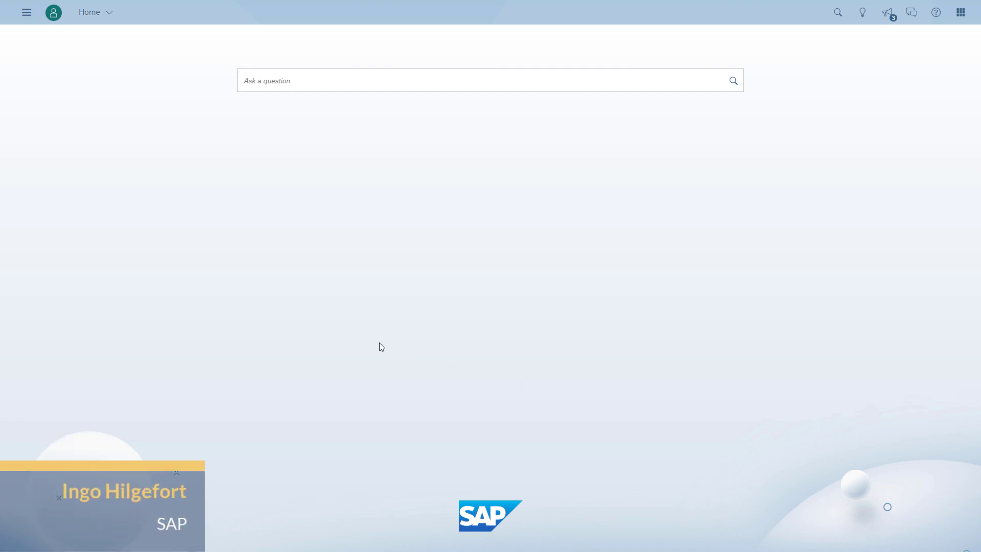
- Create a new story that starts with a canvas page
left_click(26, 15)
left_click(36, 65)
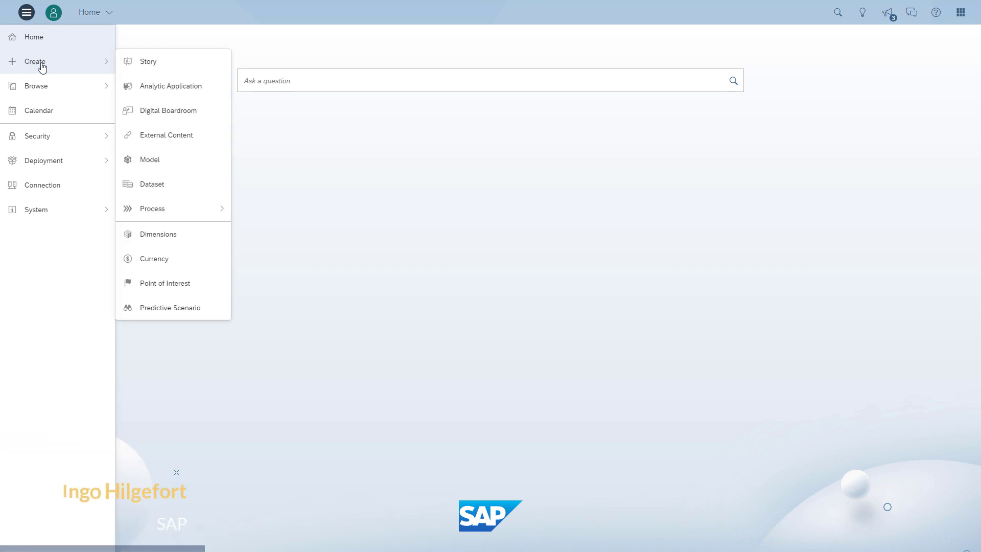
left_click(164, 69)
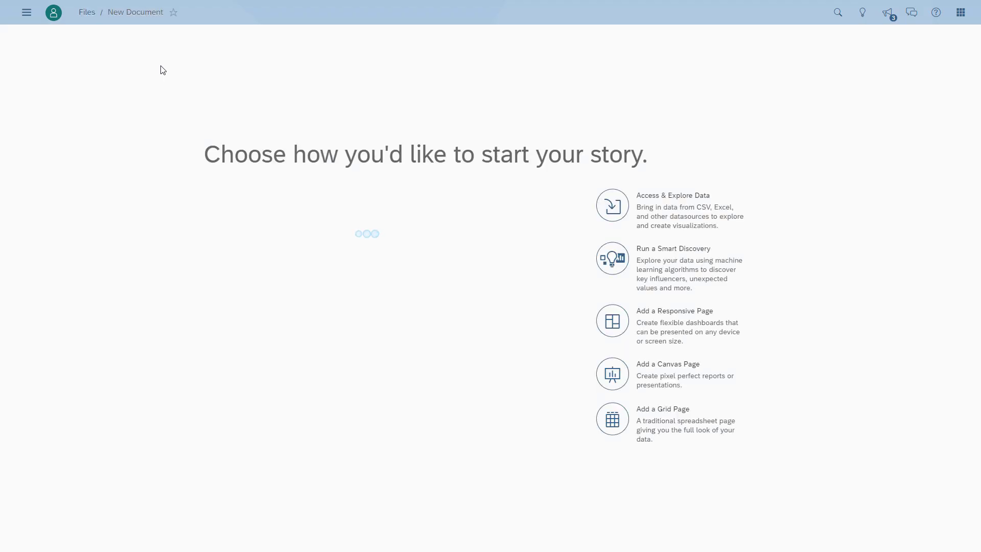
left_click(609, 380)
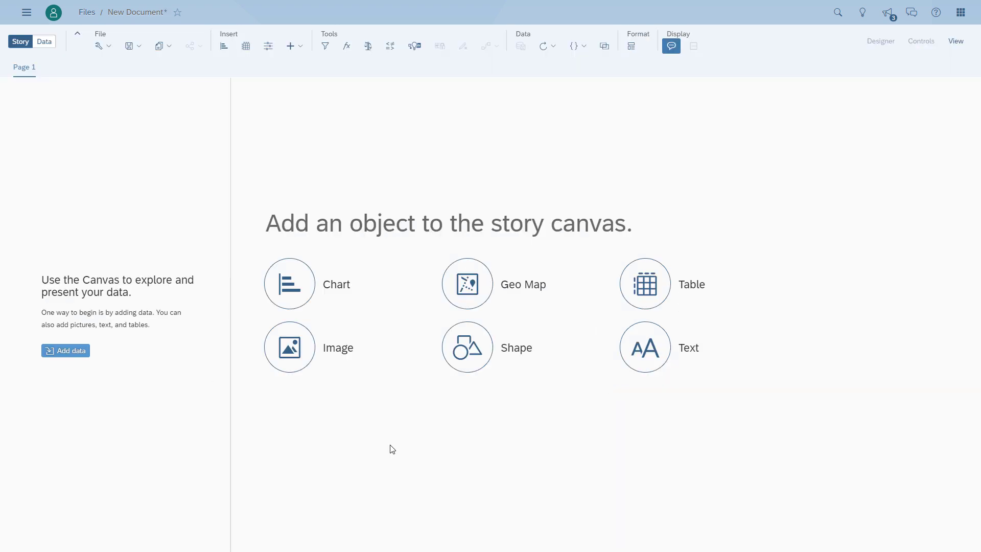
- Insert a chart and browse the Public folder for its model
left_click(292, 298)
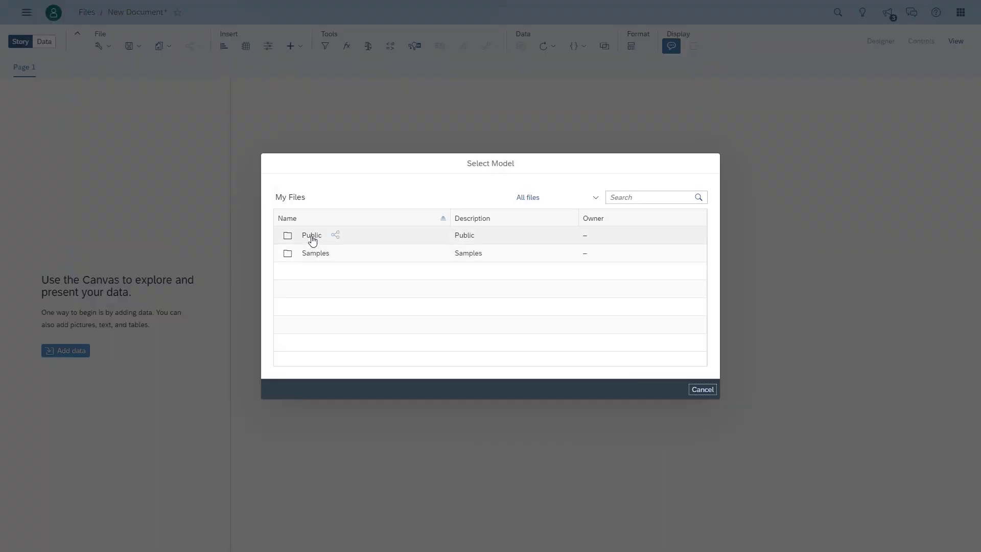
left_click(311, 236)
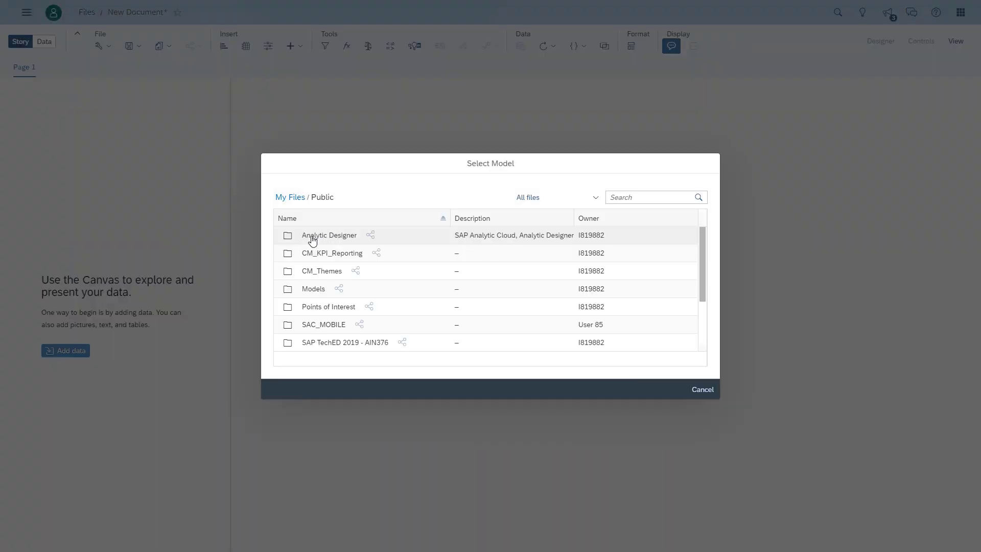
scroll(322, 252, "down", 3)
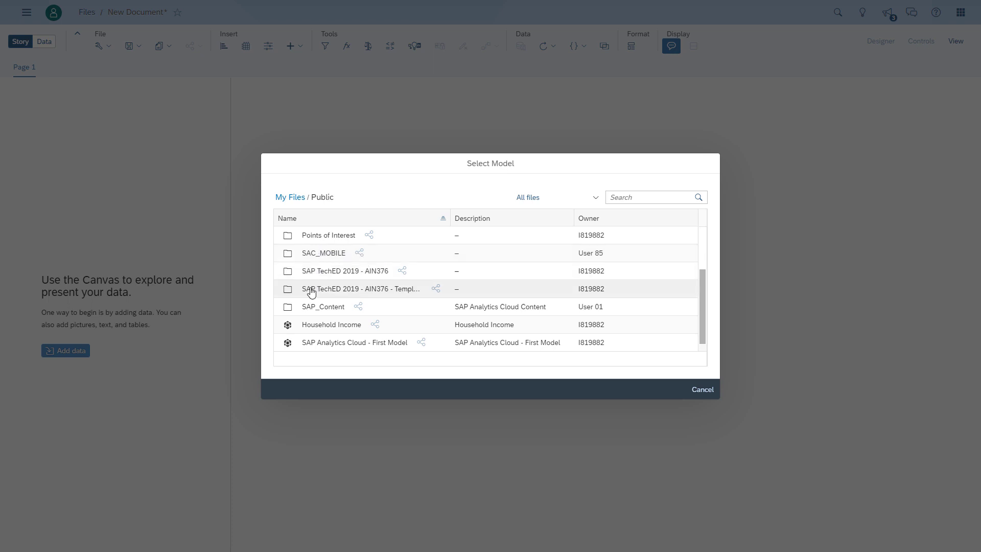
- Use SAP Analytics Cloud - First Model as the chart's data source and enlarge the chart
left_click(336, 343)
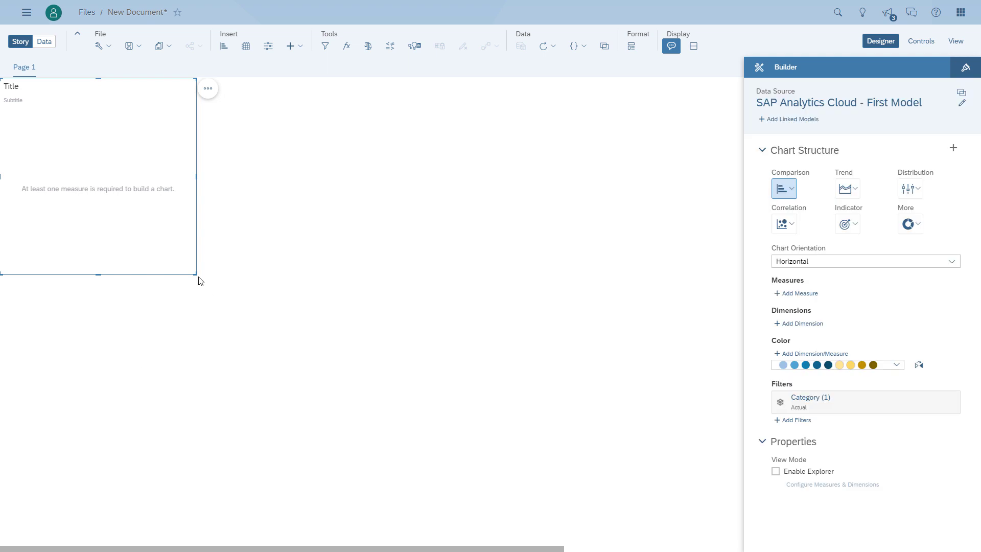
left_click_drag(195, 275, 316, 360)
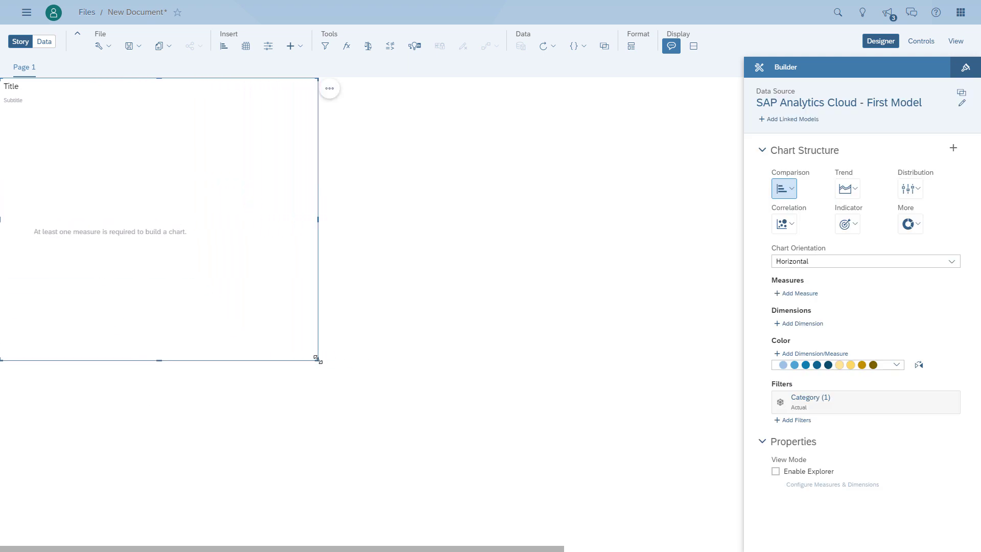
left_click(471, 384)
left_click(213, 254)
- Review the chart's Styling options, then return to the Builder panel
left_click(971, 72)
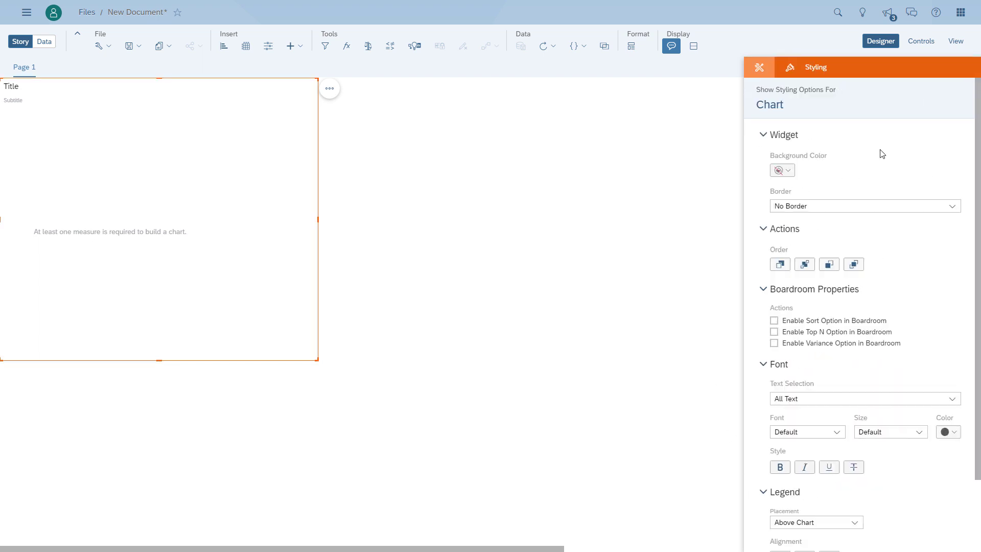
scroll(912, 297, "down", 2)
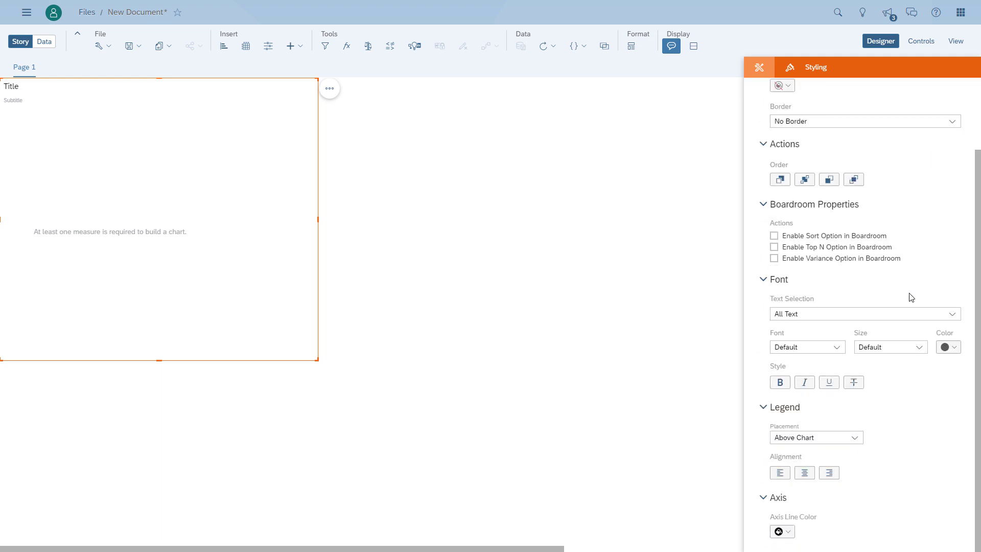
left_click(758, 73)
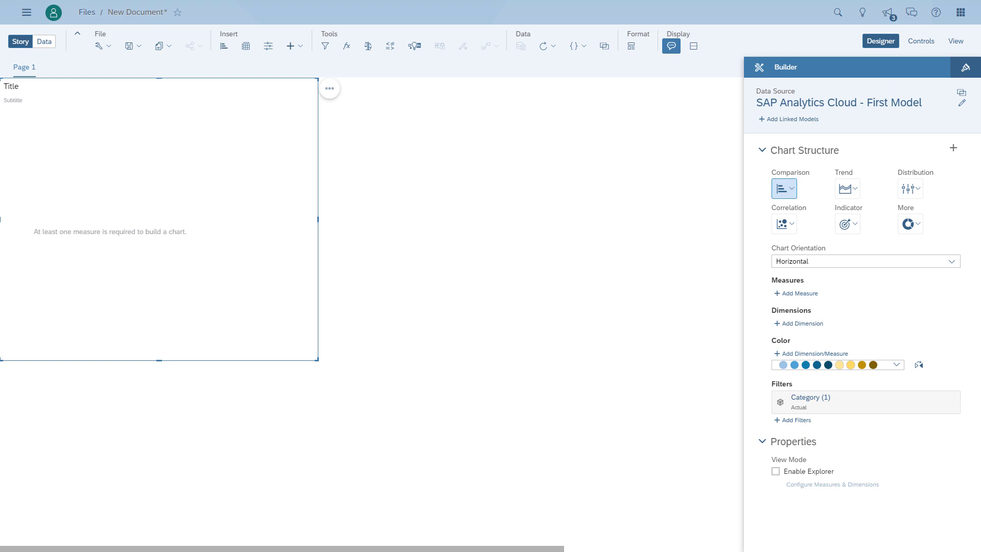
- Change the chart type to Comparison > Bar/Column
left_click(439, 424)
left_click(267, 337)
left_click(797, 192)
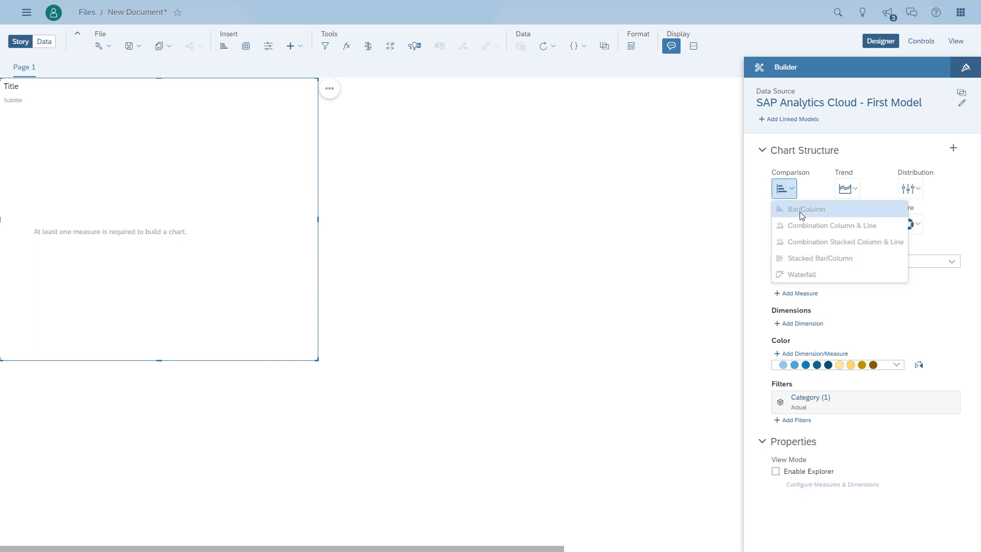
left_click(799, 212)
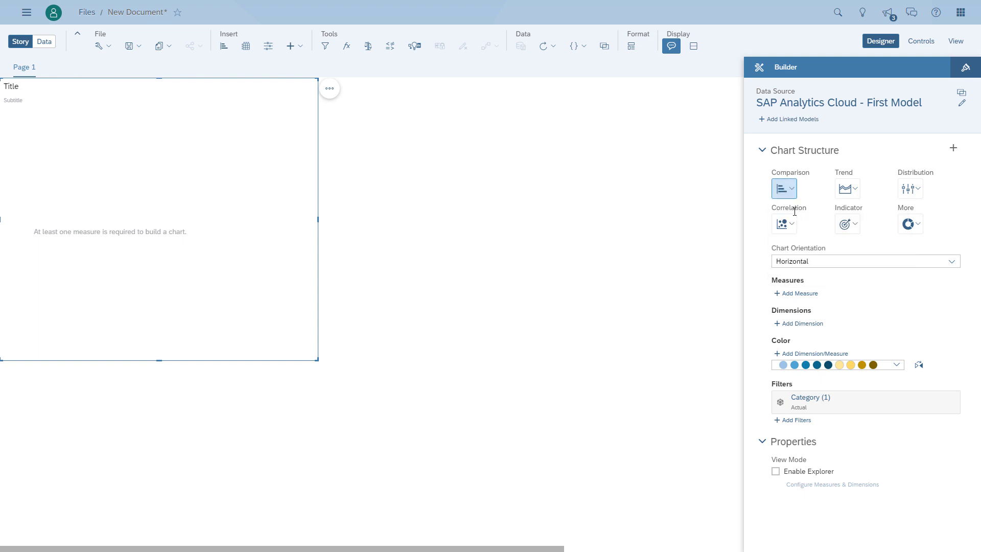
- Add Revenue as the measure and Product as the dimension
left_click(804, 298)
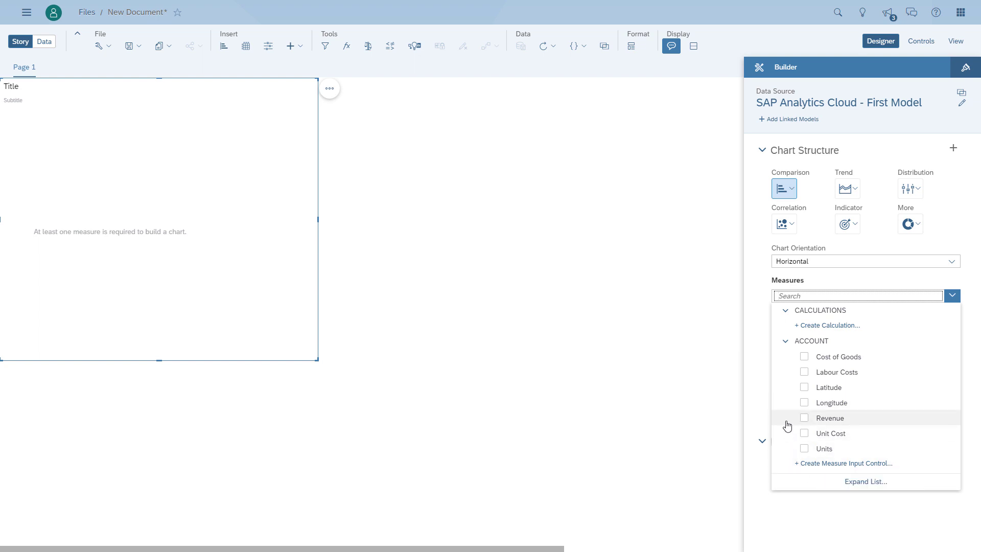
left_click(806, 418)
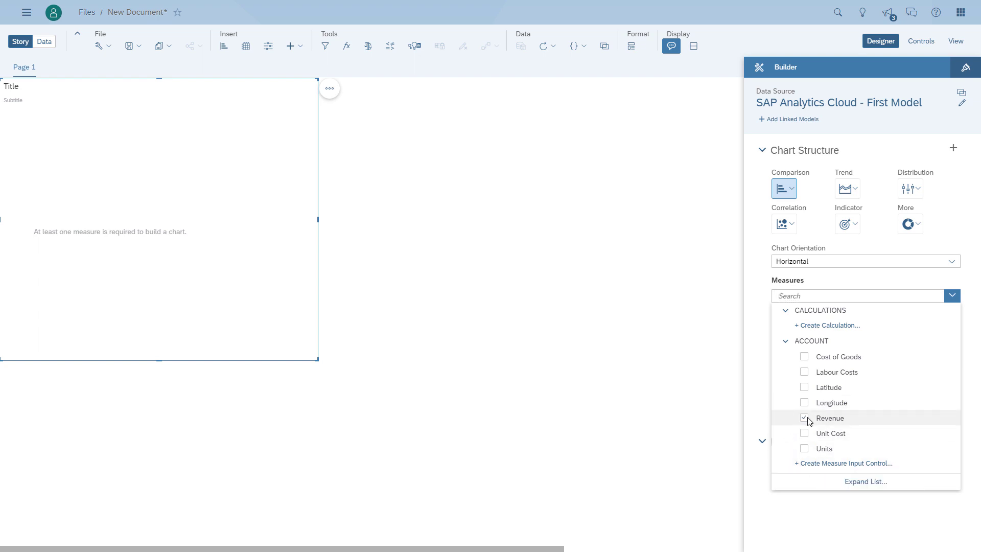
left_click(764, 409)
left_click(802, 340)
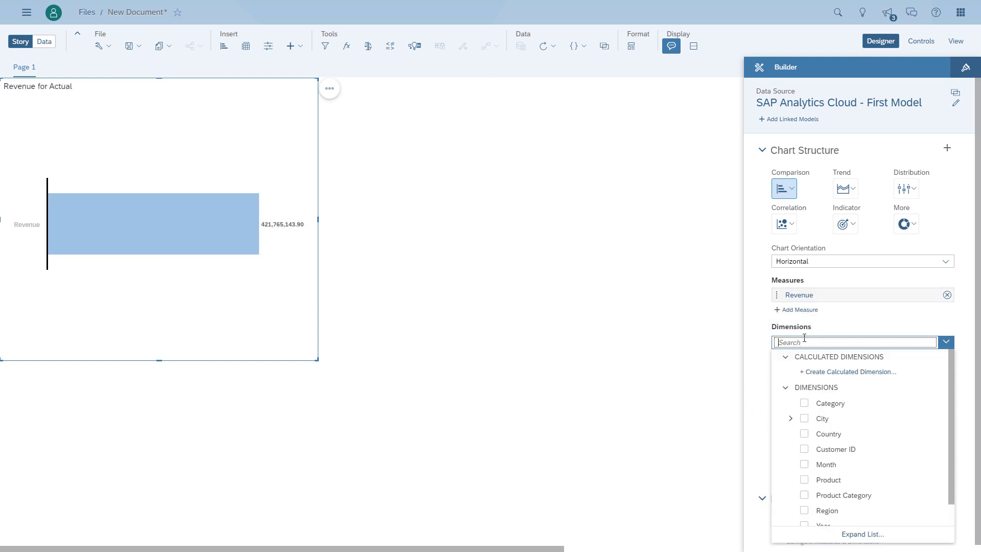
left_click(823, 480)
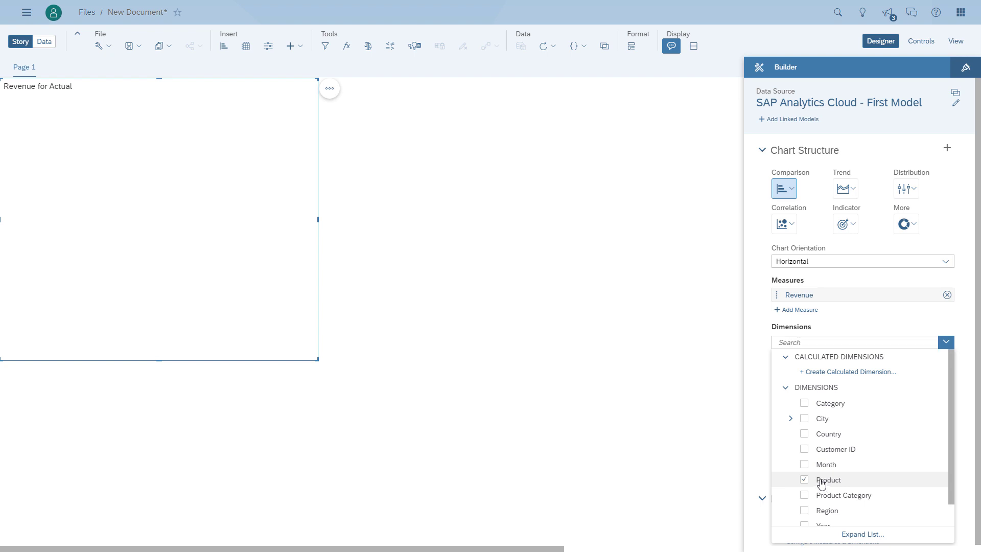
left_click(760, 449)
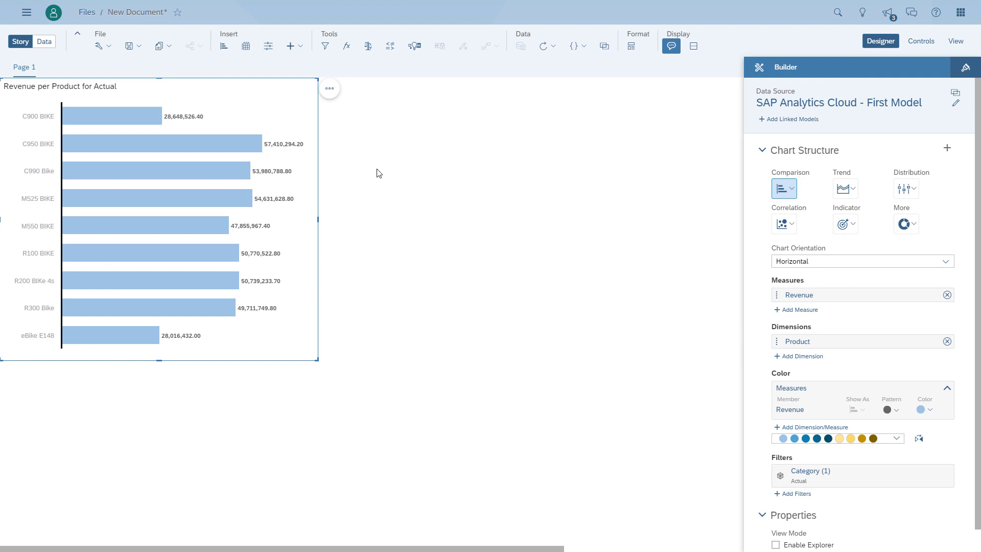
- Sort the product bars by Revenue, highest to lowest
left_click(330, 89)
mouse_move(384, 90)
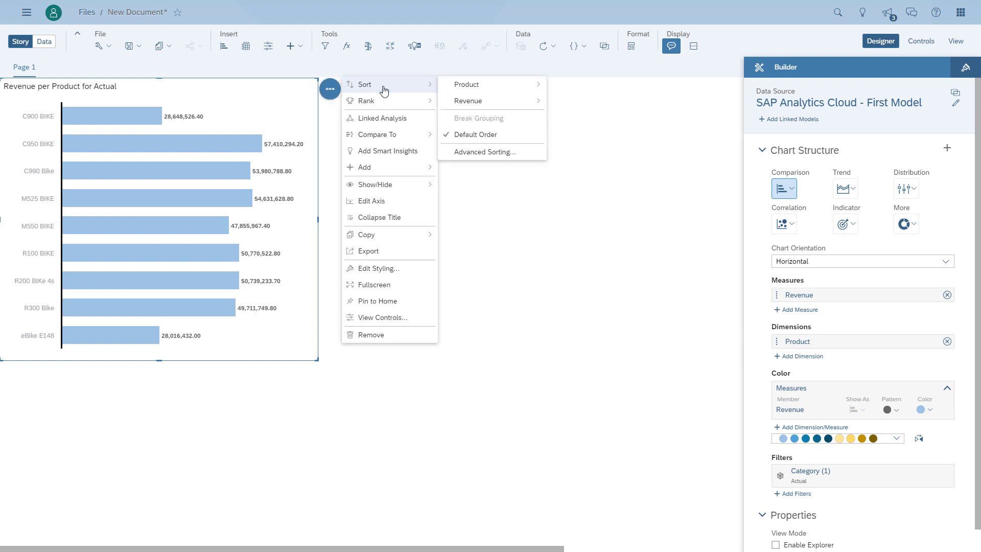
mouse_move(490, 102)
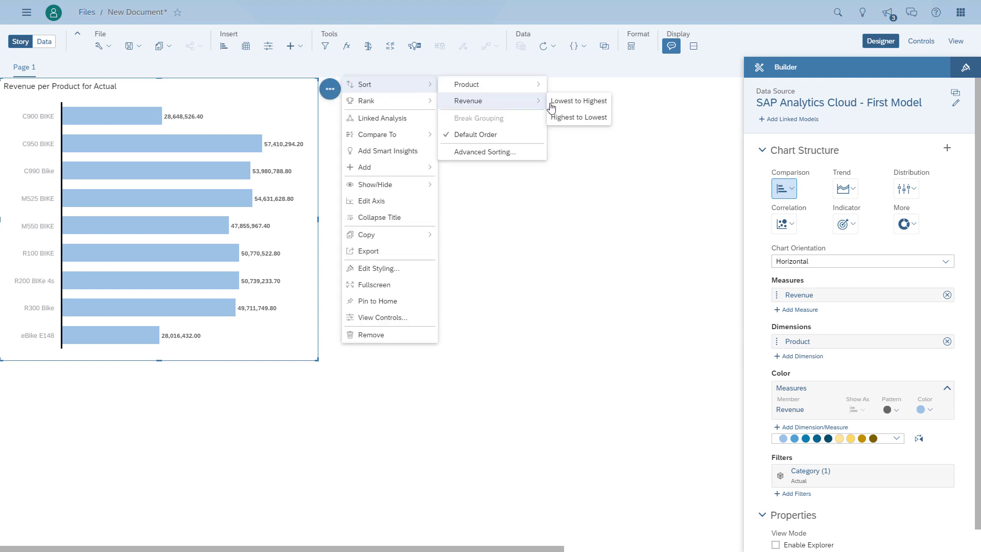
left_click(587, 121)
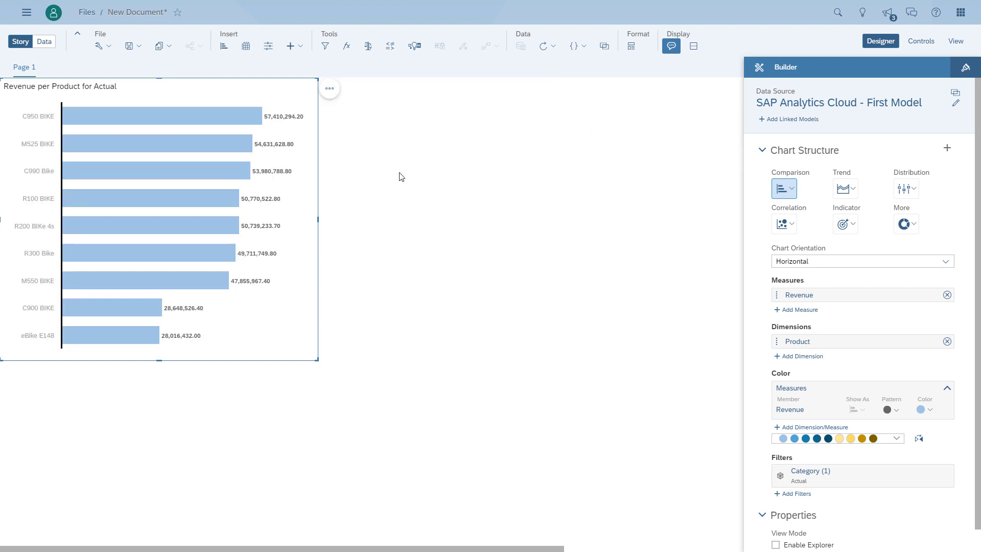
- Rank the chart to show only the Top 5 products
left_click(331, 90)
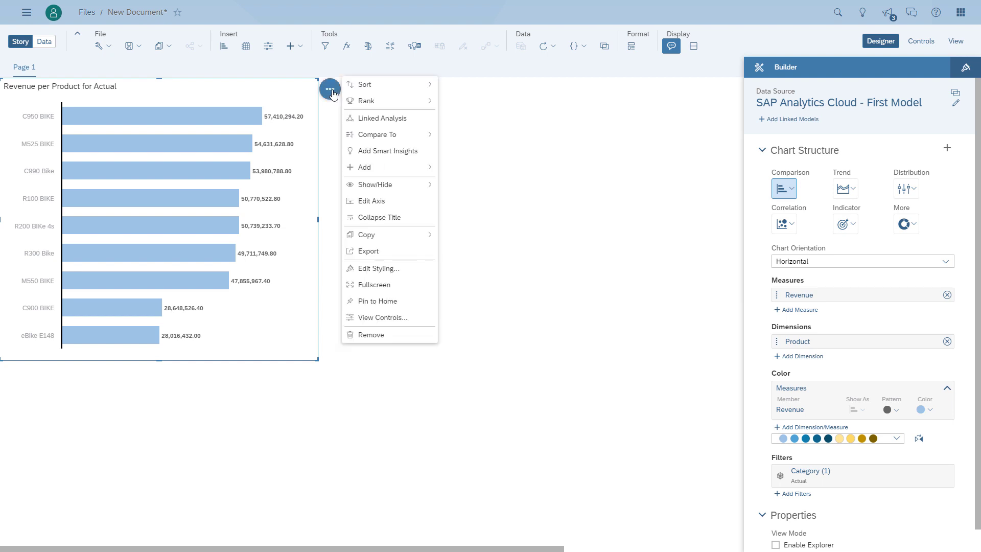
mouse_move(390, 104)
left_click(448, 105)
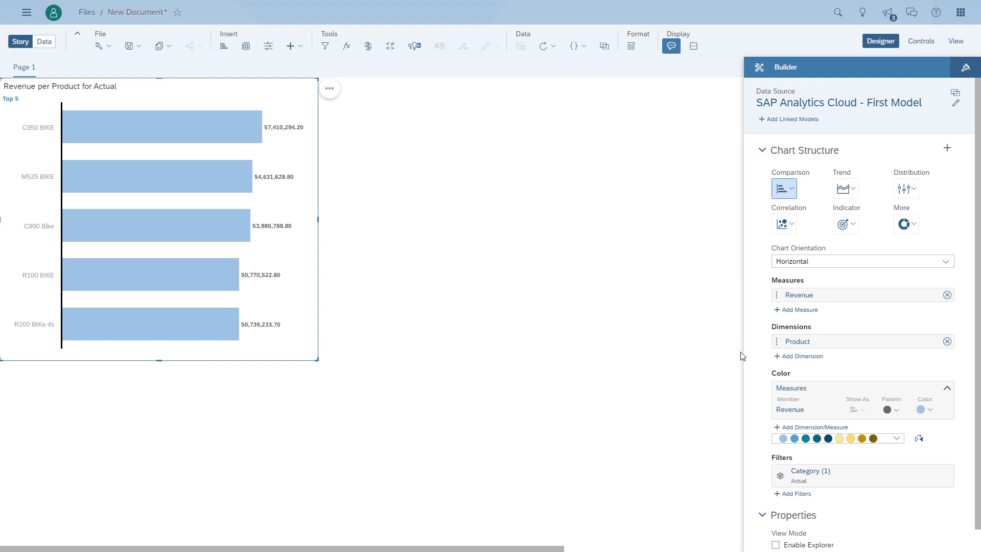
left_click(921, 343)
mouse_move(907, 365)
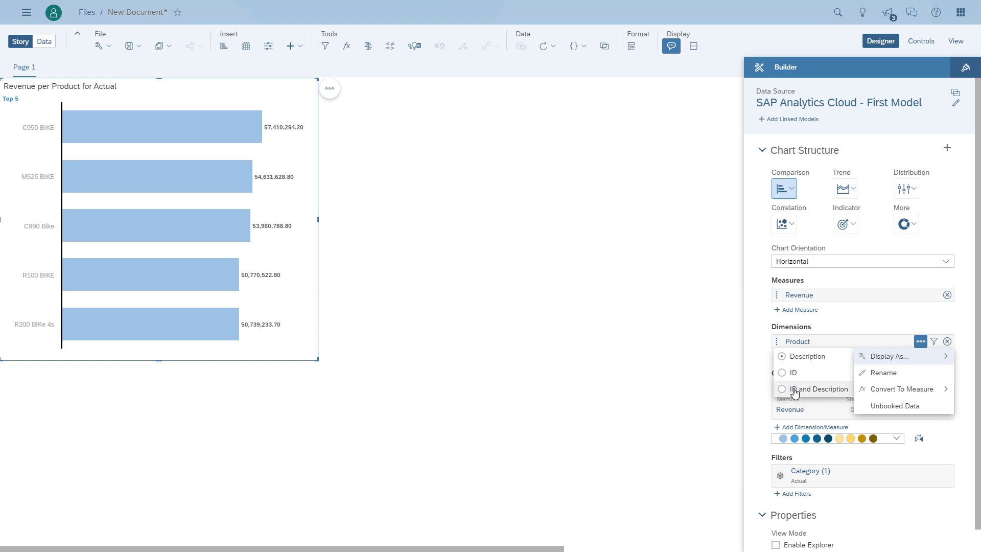
left_click(760, 375)
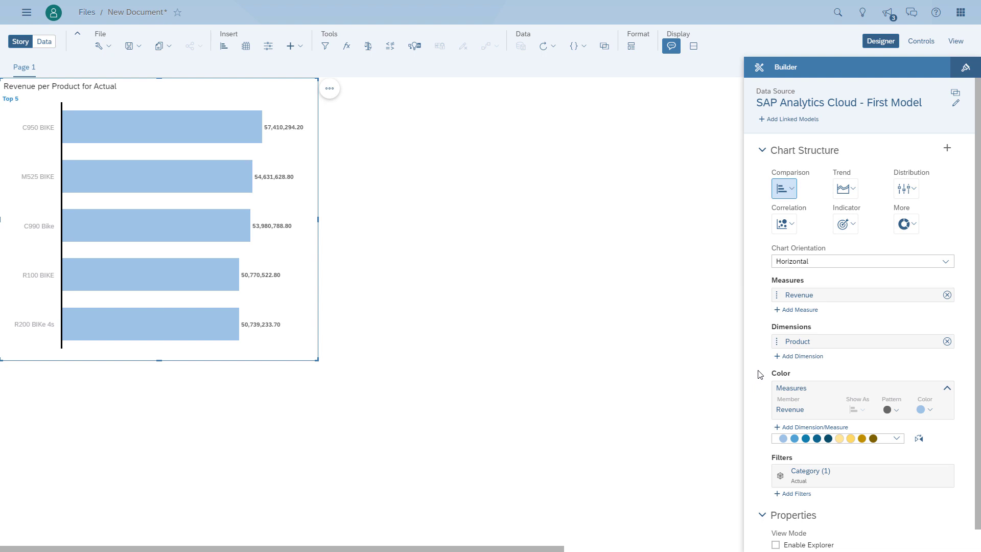
- Set the chart's number format to Million scale, 'k, m, bn' abbreviation and 1 decimal place
left_click(387, 204)
left_click(969, 72)
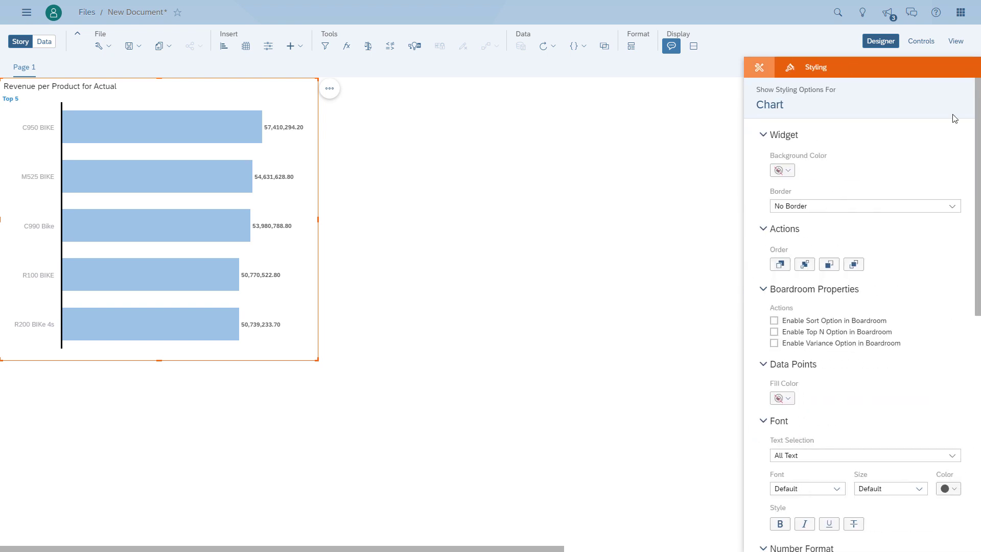
scroll(863, 262, "down", 8)
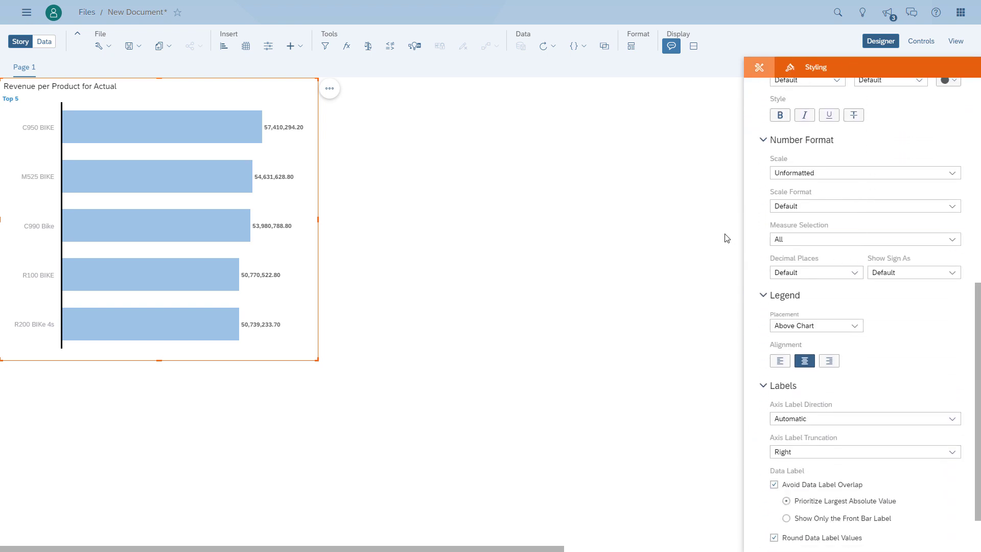
left_click(956, 175)
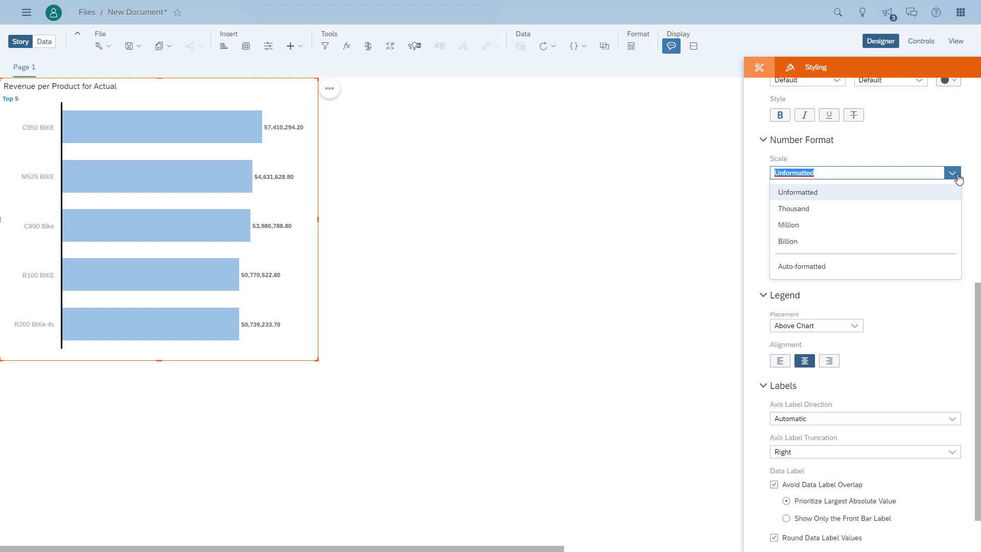
left_click(810, 225)
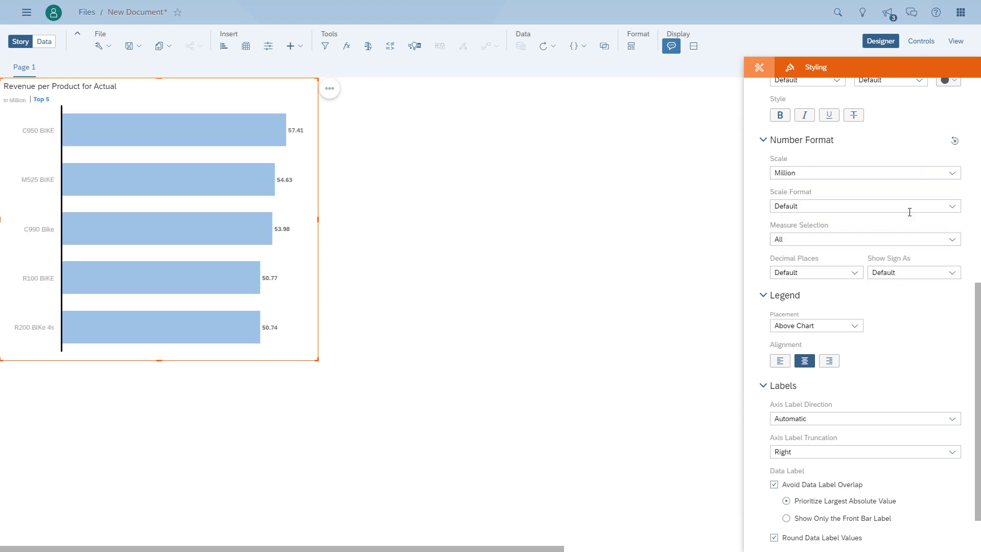
left_click(952, 205)
left_click(784, 237)
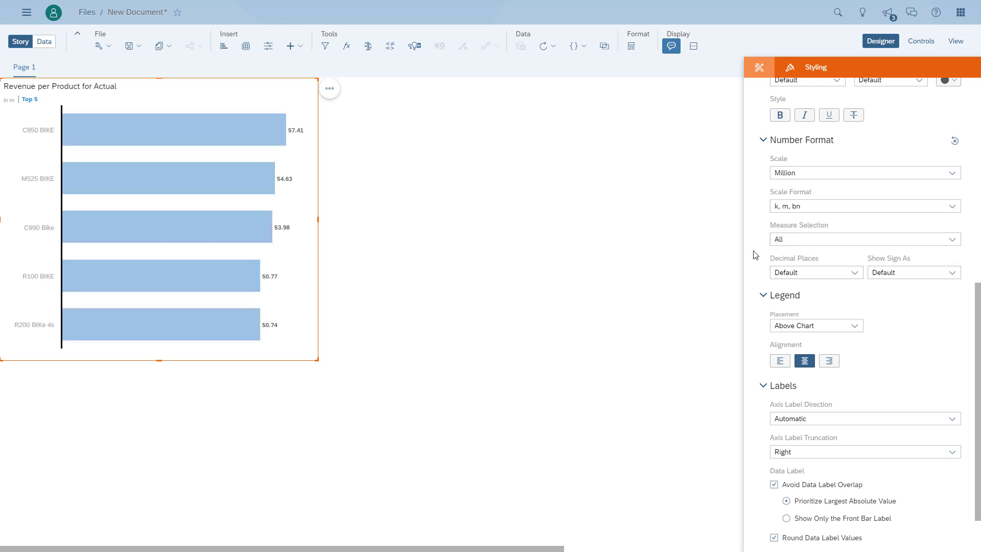
left_click(854, 274)
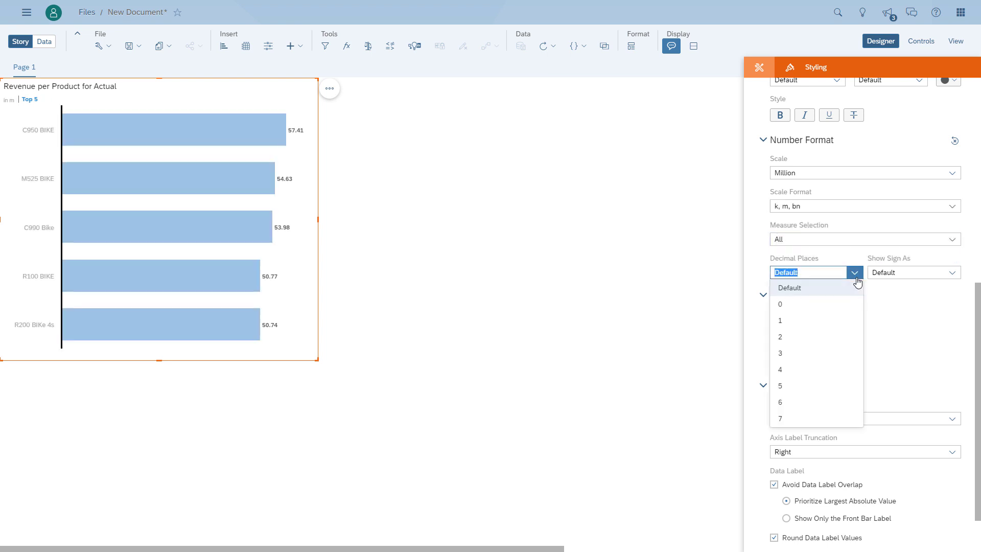
left_click(803, 321)
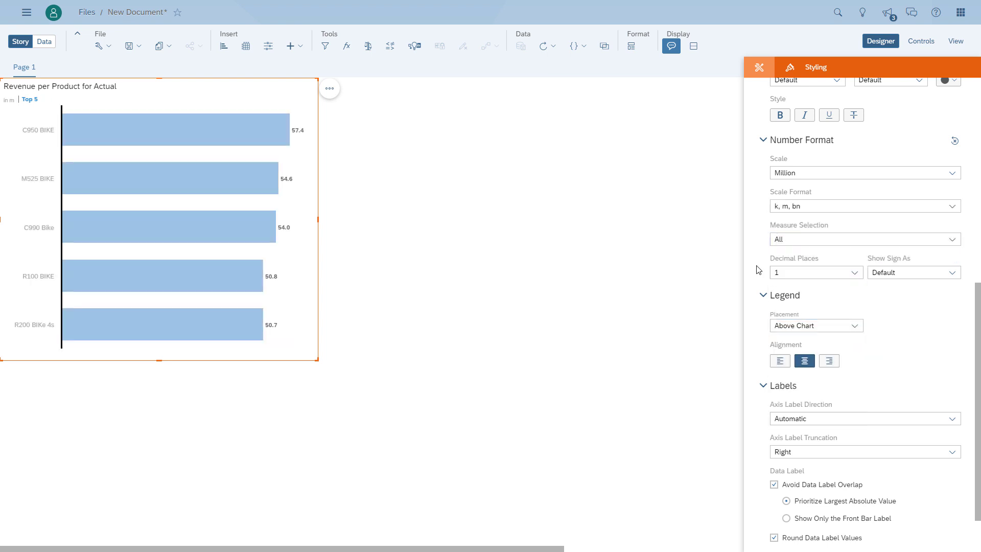
left_click(656, 305)
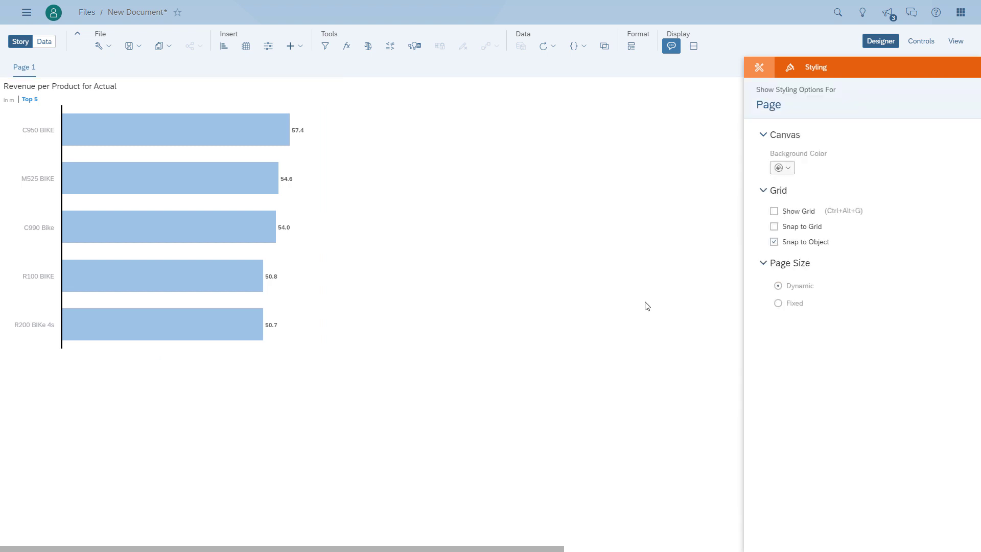
- Insert a table beside the chart, enlarge it, and put Customer ID in its rows
left_click(247, 50)
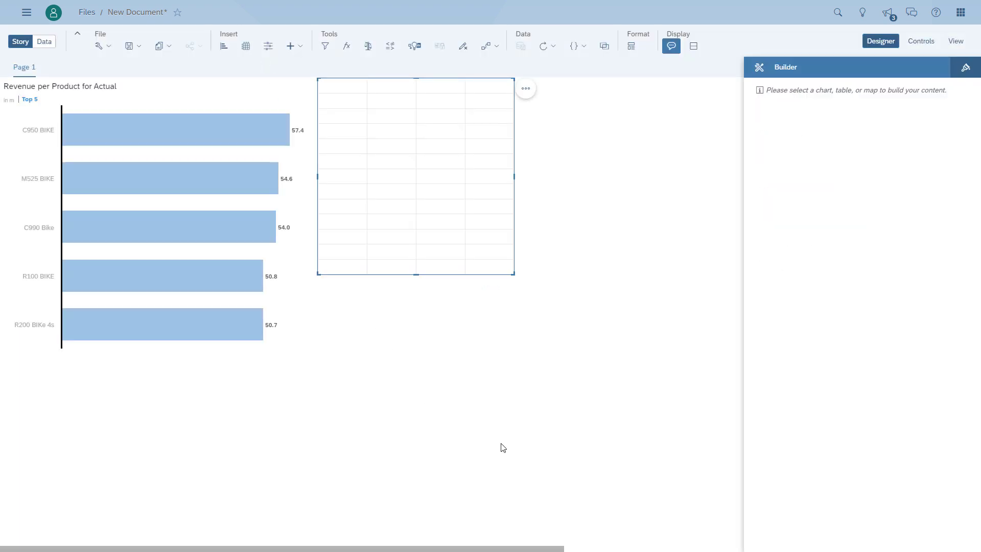
left_click_drag(513, 272, 721, 355)
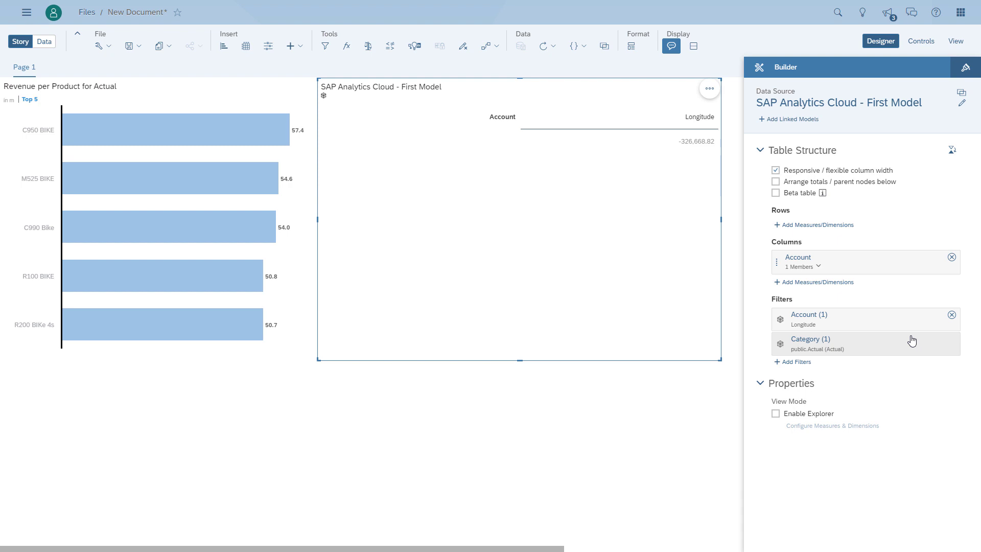
left_click(848, 228)
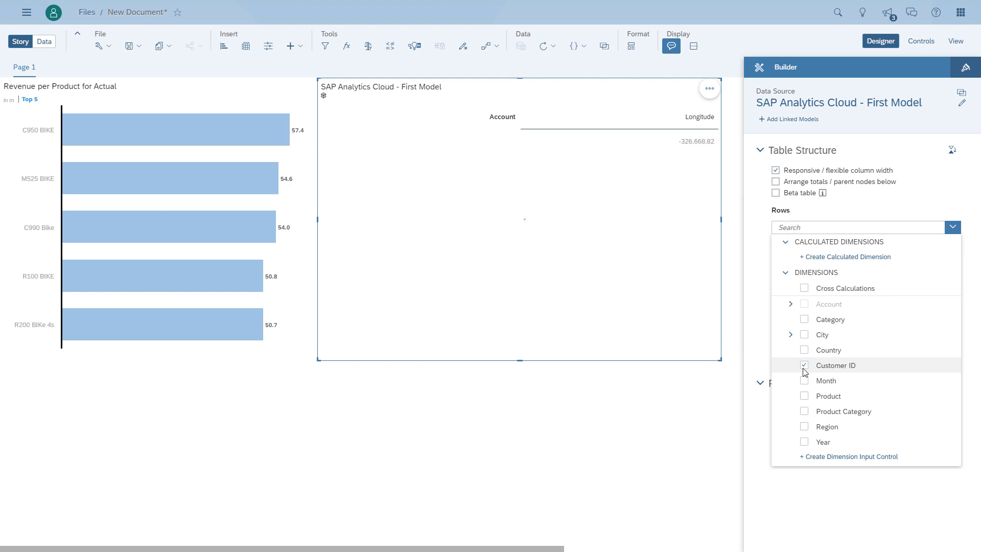
left_click(767, 364)
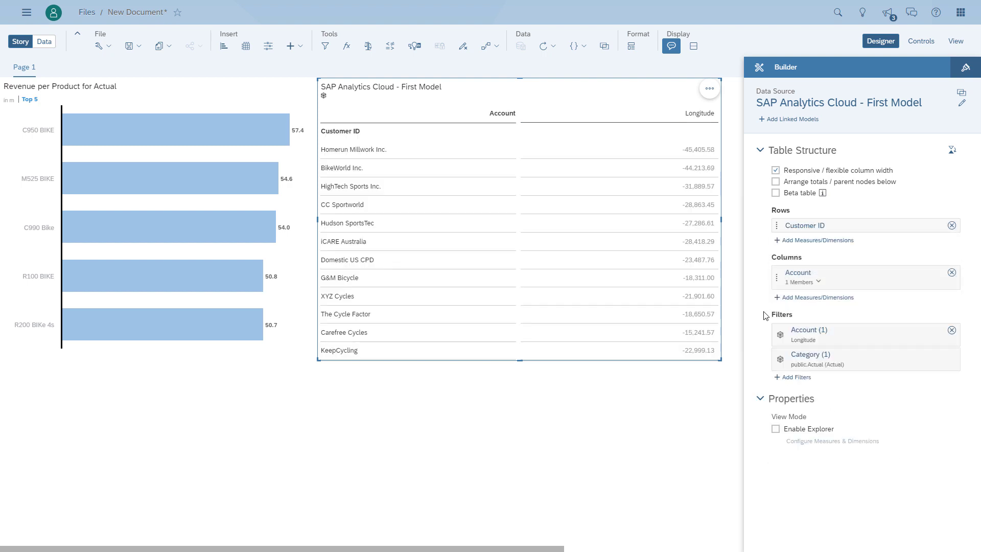
- Try Customer ID display as ID, then ID and Description, ending on Description
left_click(919, 225)
mouse_move(896, 243)
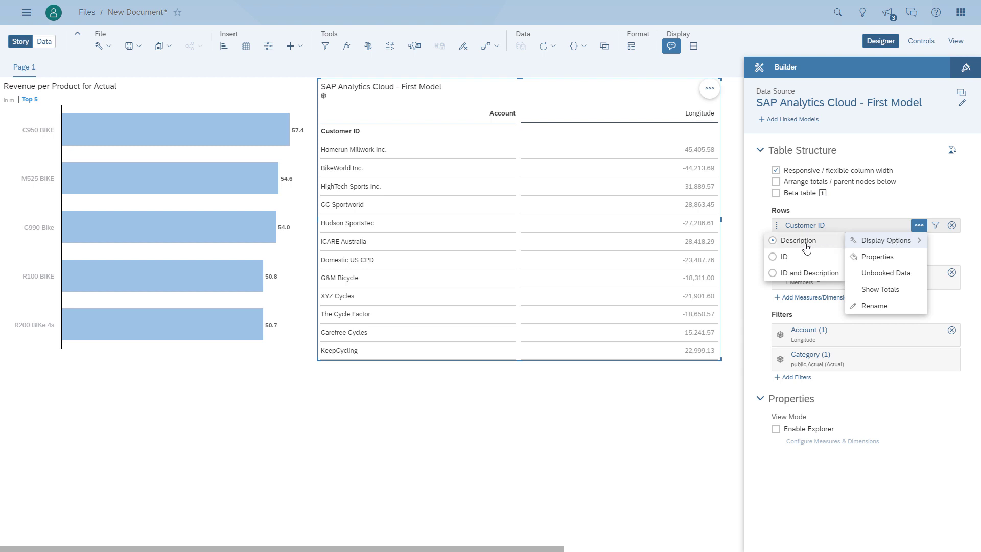
left_click(786, 260)
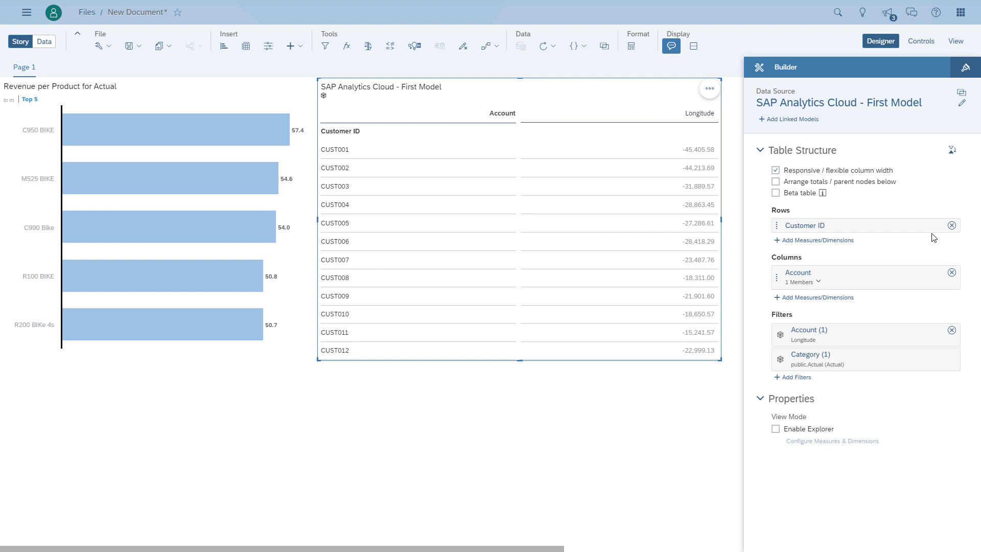
left_click(920, 226)
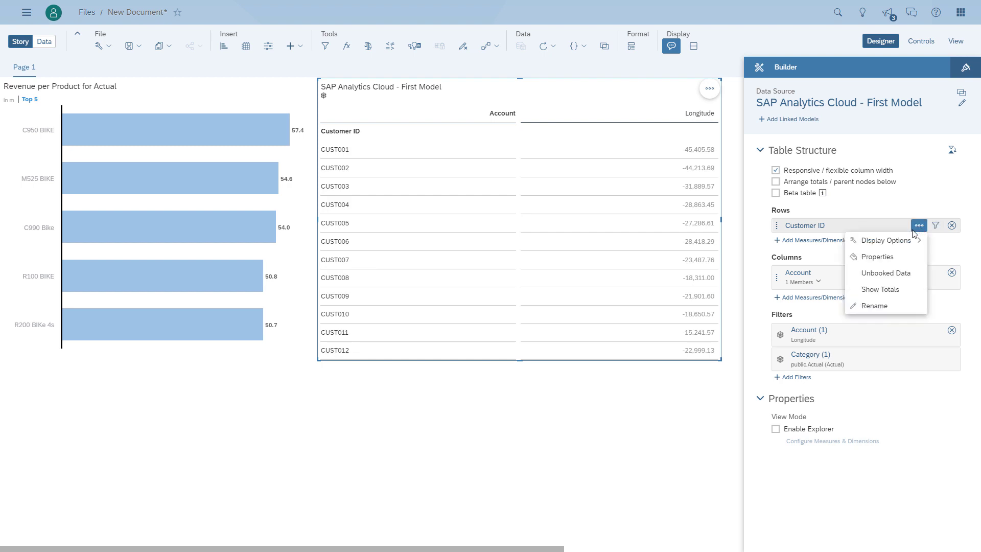
mouse_move(879, 241)
left_click(801, 273)
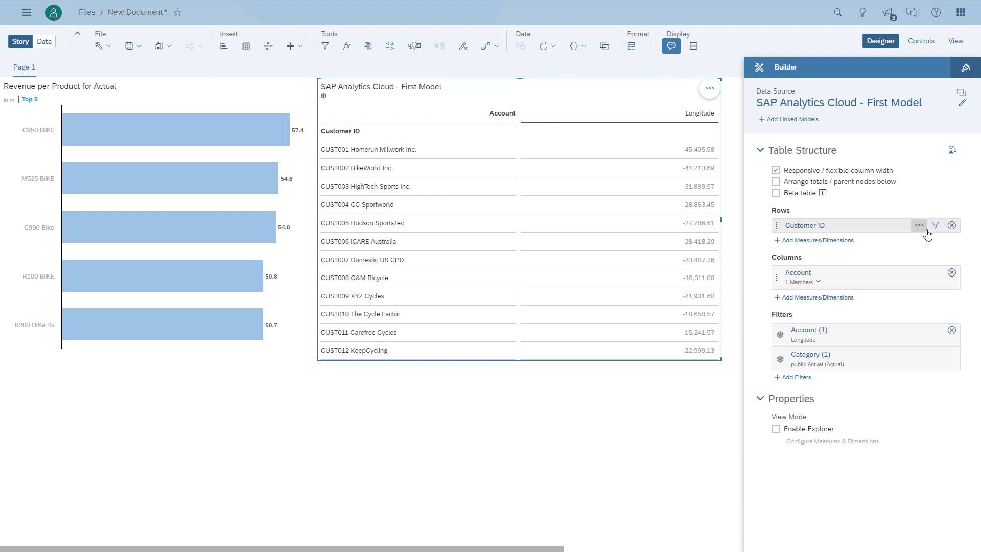
left_click(919, 226)
mouse_move(871, 248)
left_click(800, 240)
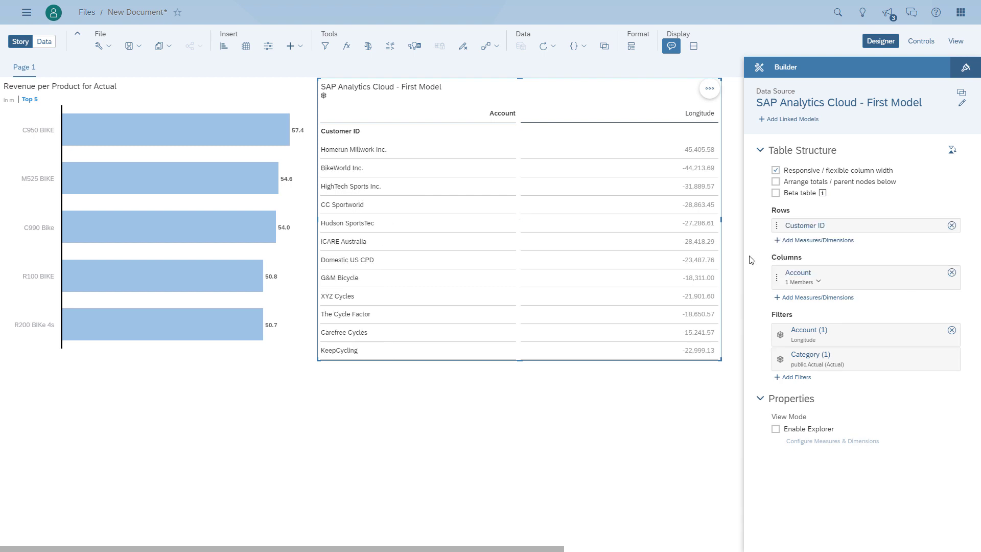
mouse_move(892, 280)
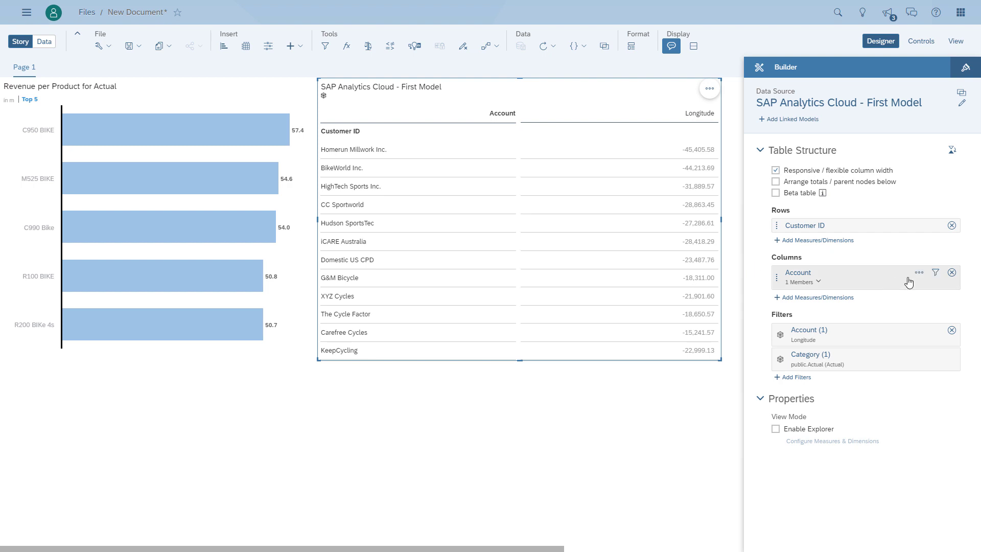
- Replace Longitude with Revenue, Cost of Goods and Labour Costs in the table's Account columns
left_click(935, 275)
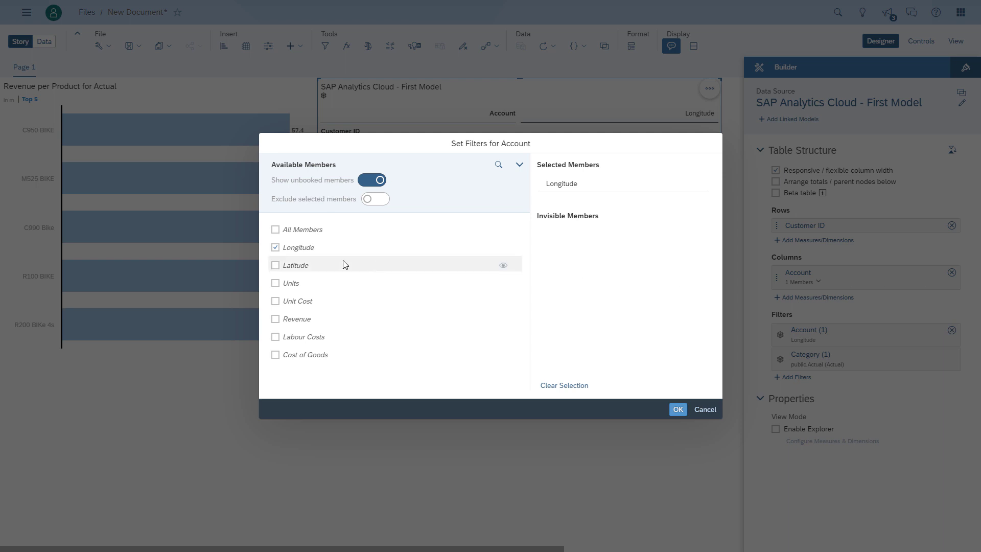
left_click(279, 249)
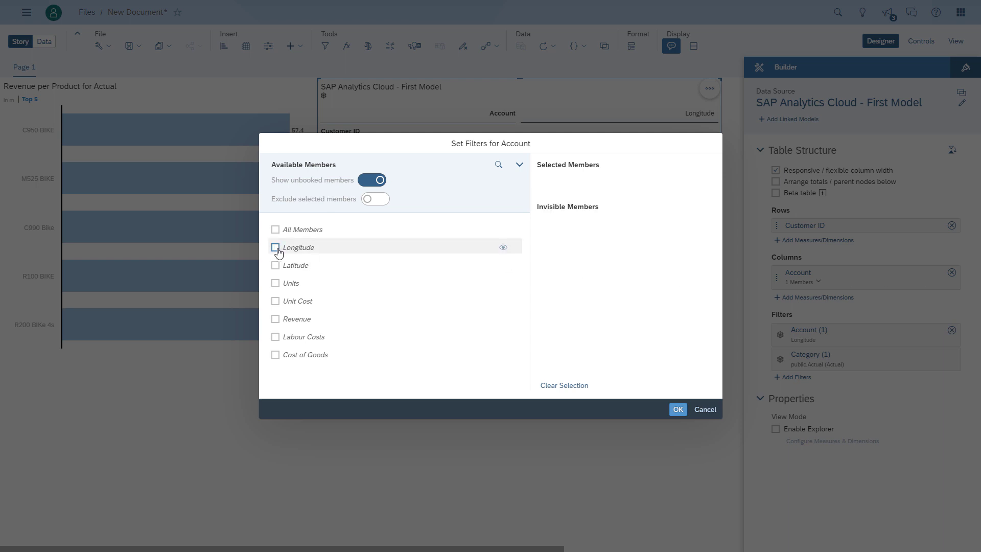
left_click(290, 321)
left_click(275, 355)
left_click(275, 338)
left_click(678, 409)
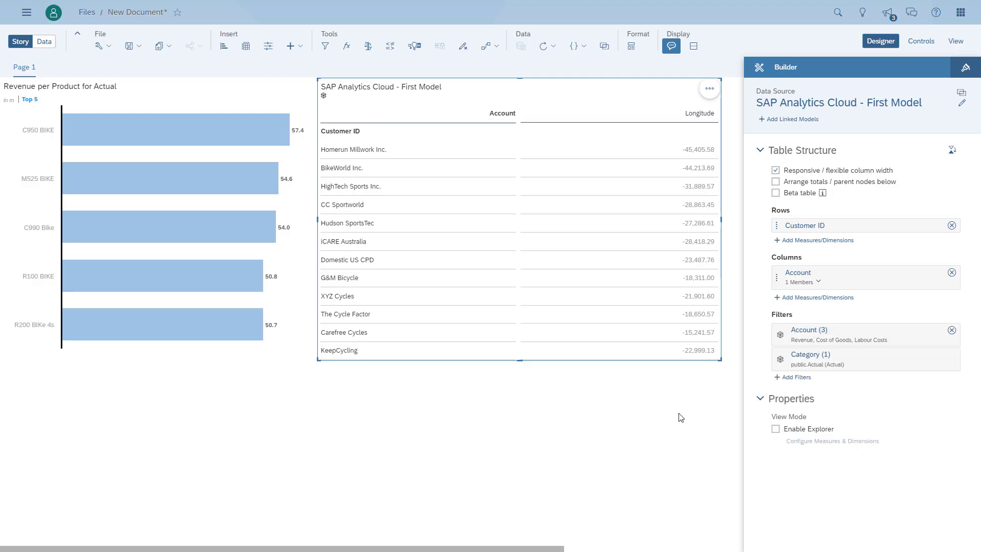
left_click(672, 418)
- Apply the Report-Styling template to the customer table and confirm the warning
left_click(469, 351)
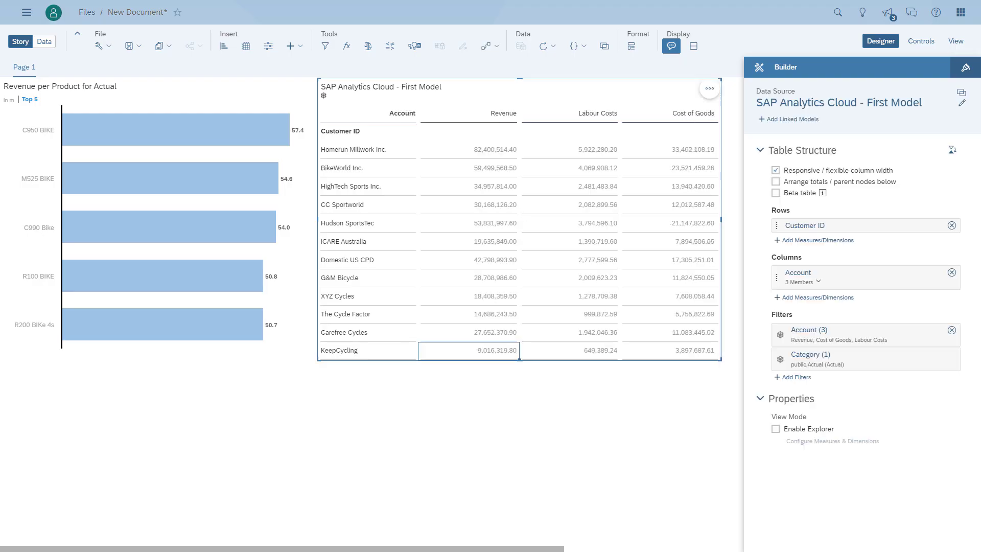
left_click(522, 408)
left_click_drag(543, 77, 544, 79)
left_click(966, 69)
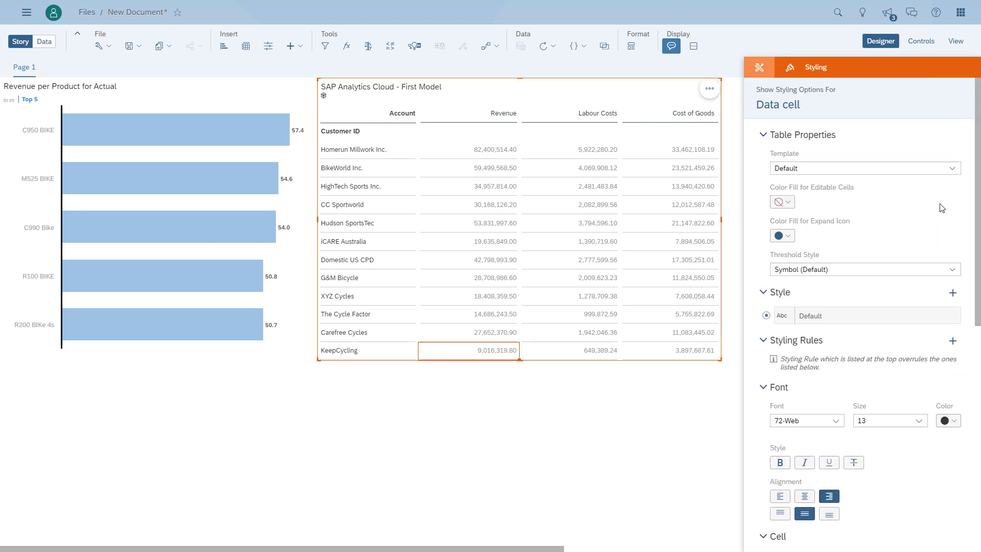
left_click(953, 171)
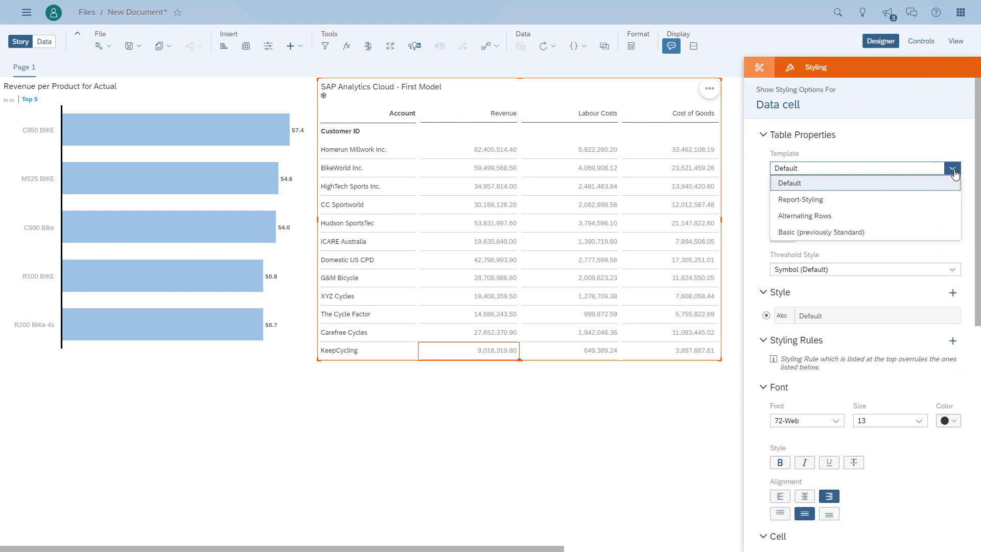
left_click(819, 203)
left_click(546, 301)
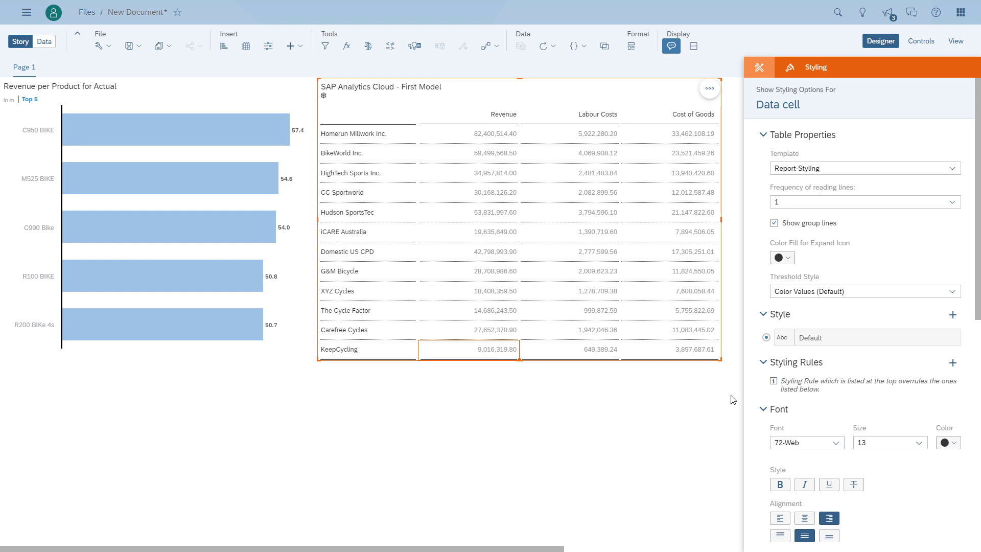
- Format all table measures in Millions with 'k, m, bn' abbreviation and 1 decimal place
scroll(761, 397, "down", 5)
scroll(761, 397, "down", 4)
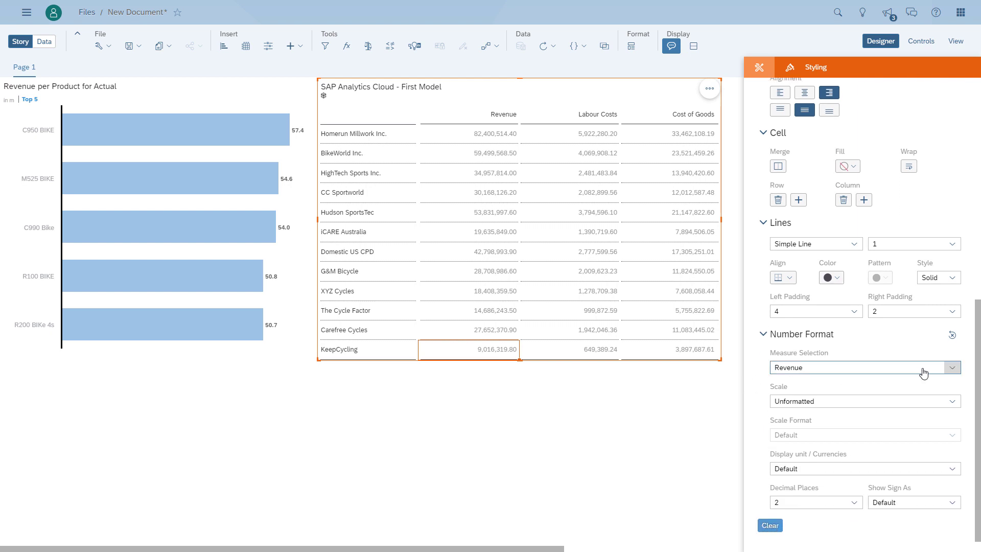
left_click(952, 368)
left_click(806, 384)
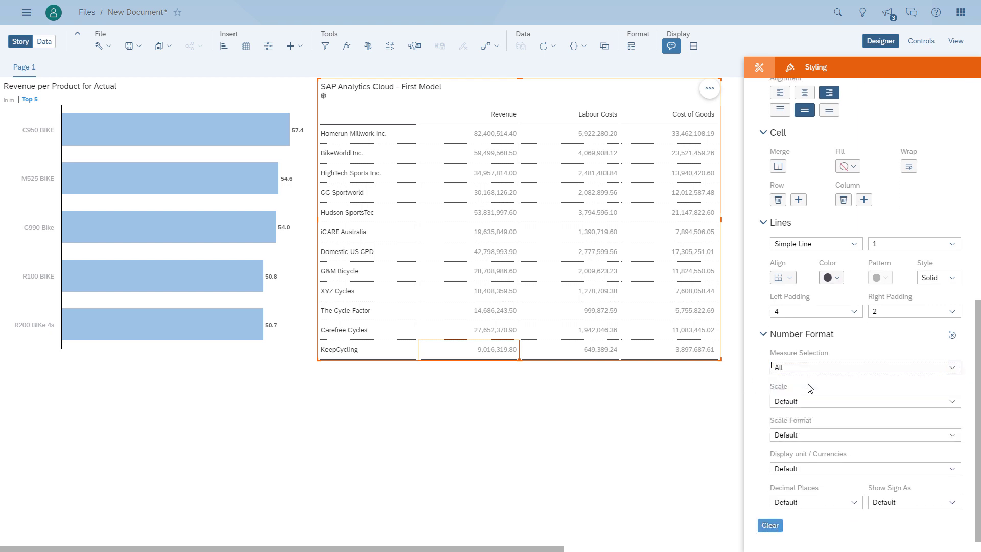
left_click(954, 402)
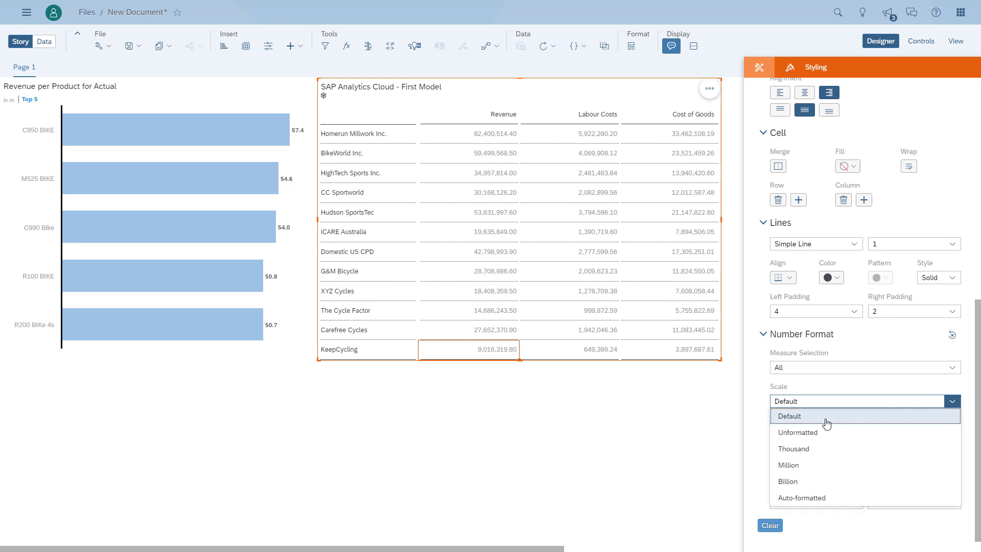
left_click(793, 465)
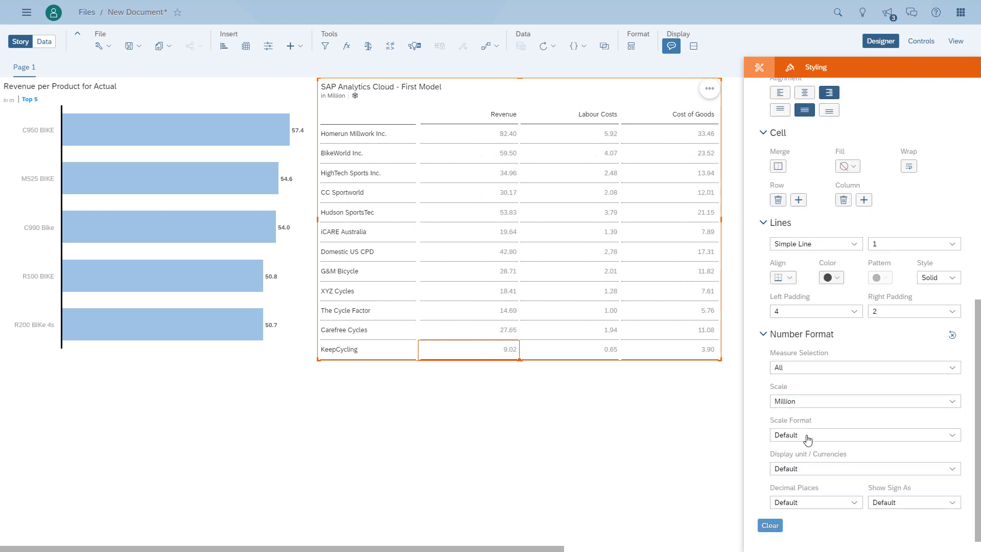
left_click(835, 435)
left_click(791, 466)
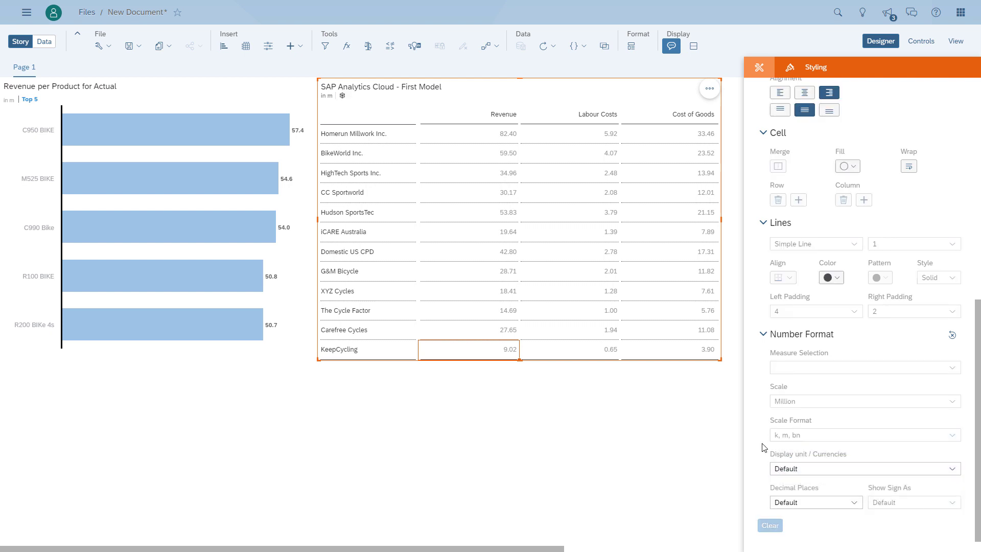
left_click(815, 502)
left_click(801, 397)
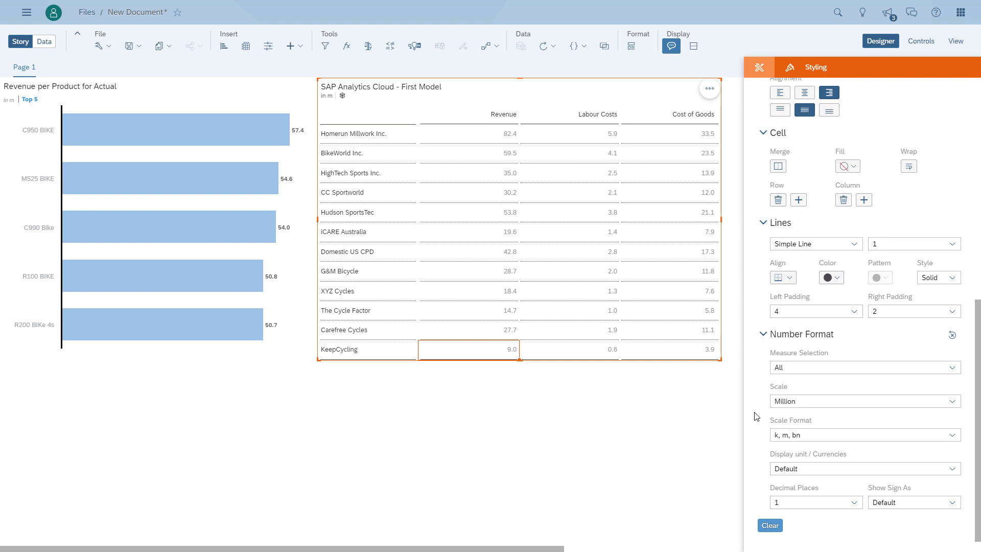
left_click(709, 89)
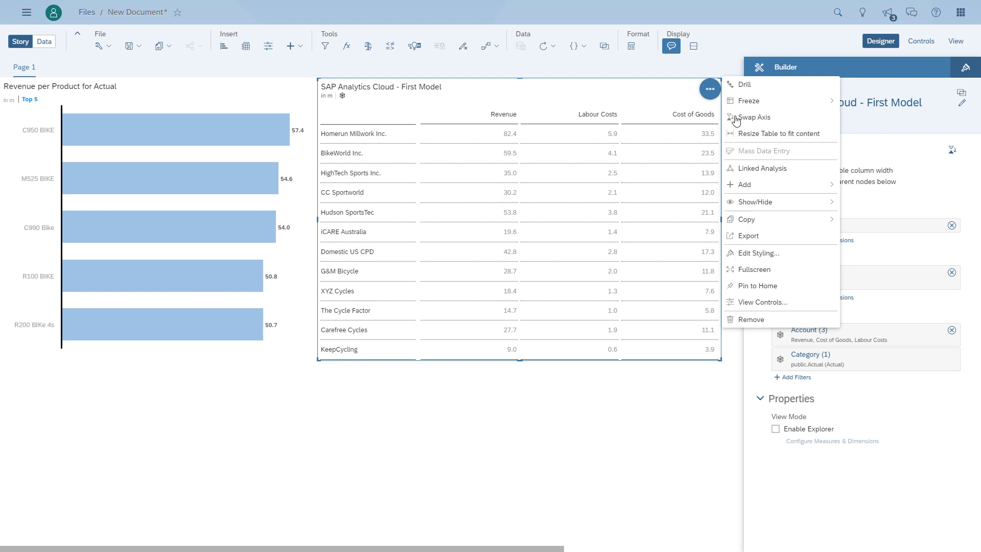
- Dismiss the table's actions menu and look through the G&M Bicycle cell's options
mouse_move(759, 187)
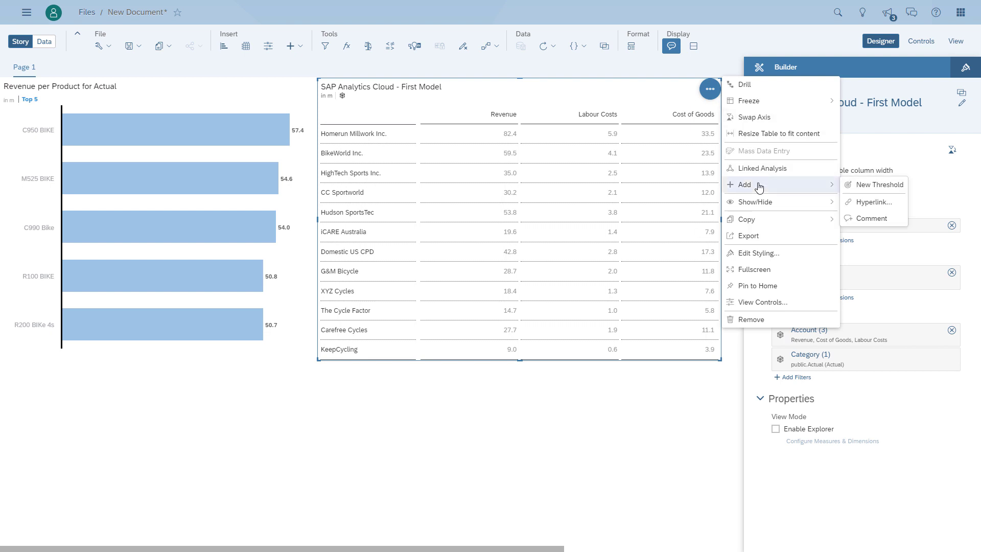
left_click(626, 398)
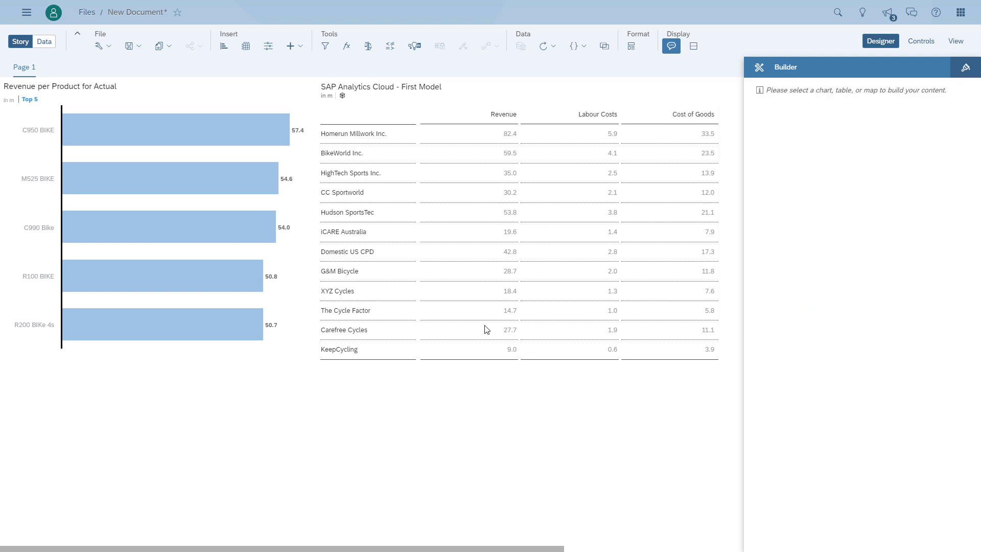
right_click(391, 276)
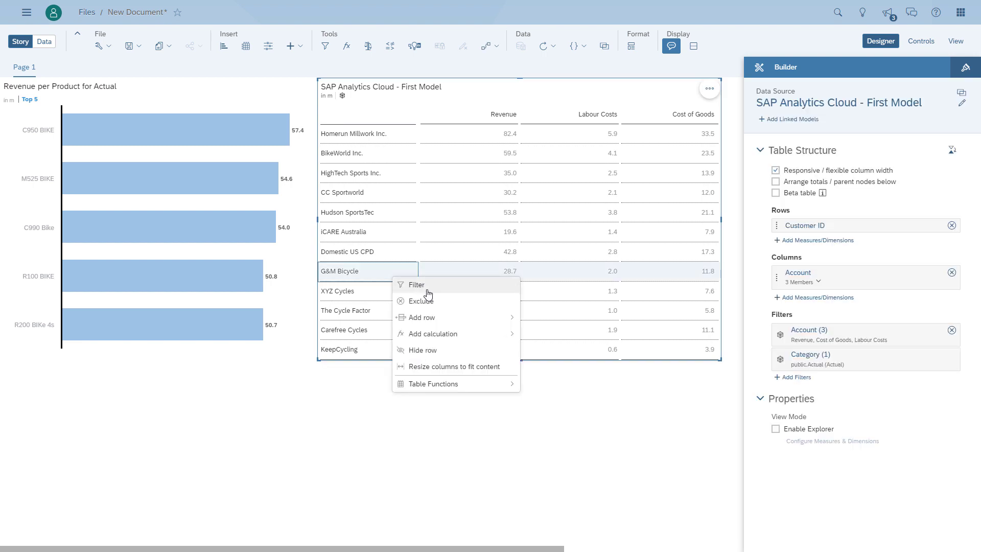
mouse_move(442, 321)
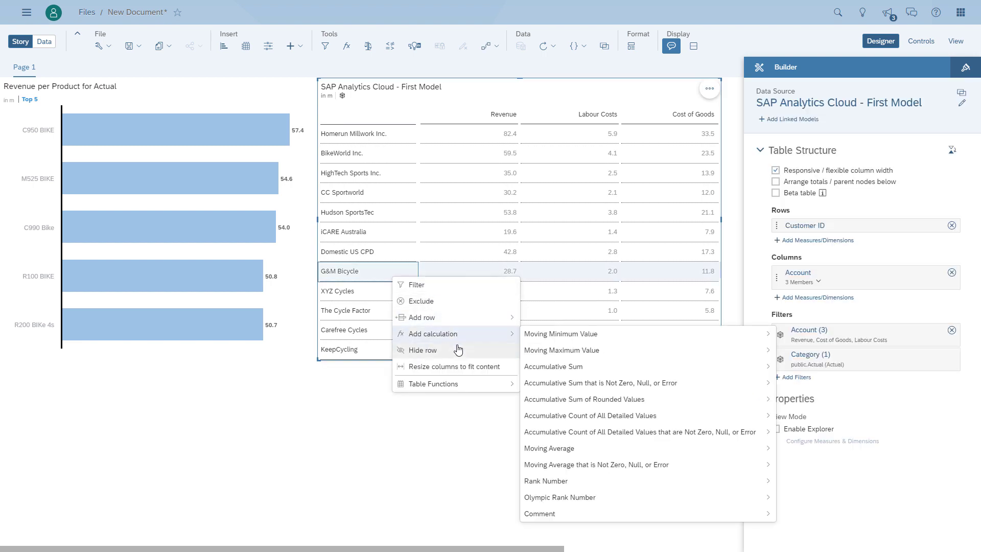
mouse_move(460, 383)
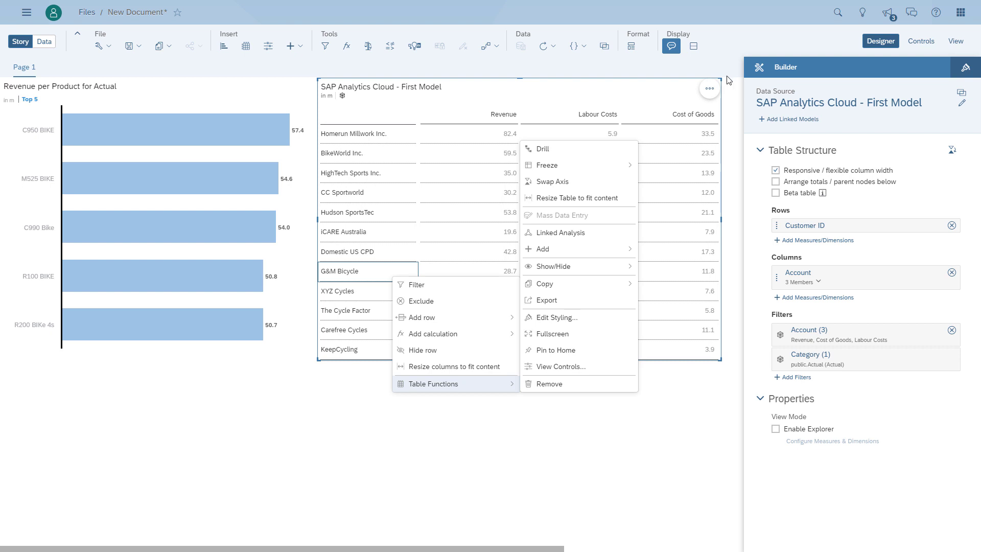
- Sort the Revenue column descending so the top customer (82.4) comes first
left_click(506, 118)
right_click(506, 118)
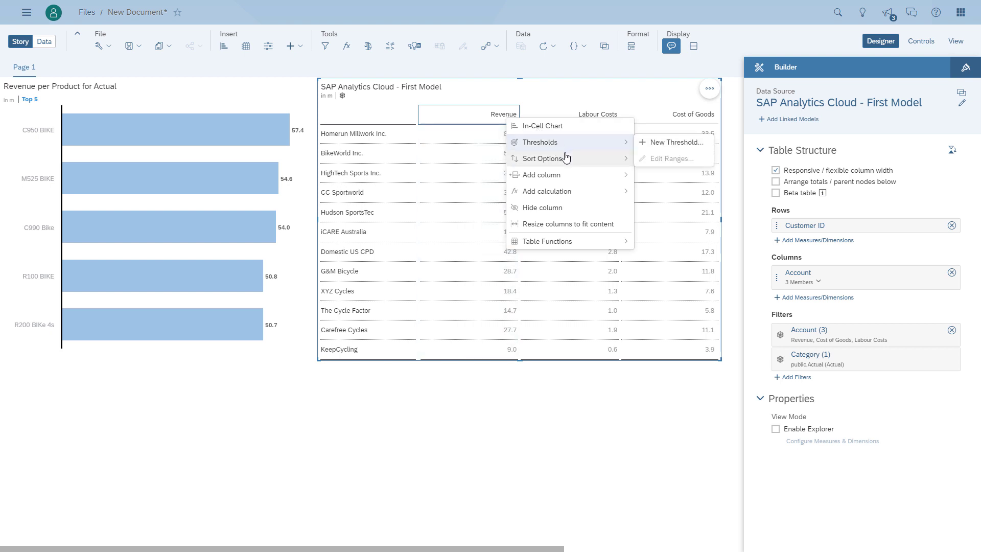
mouse_move(567, 159)
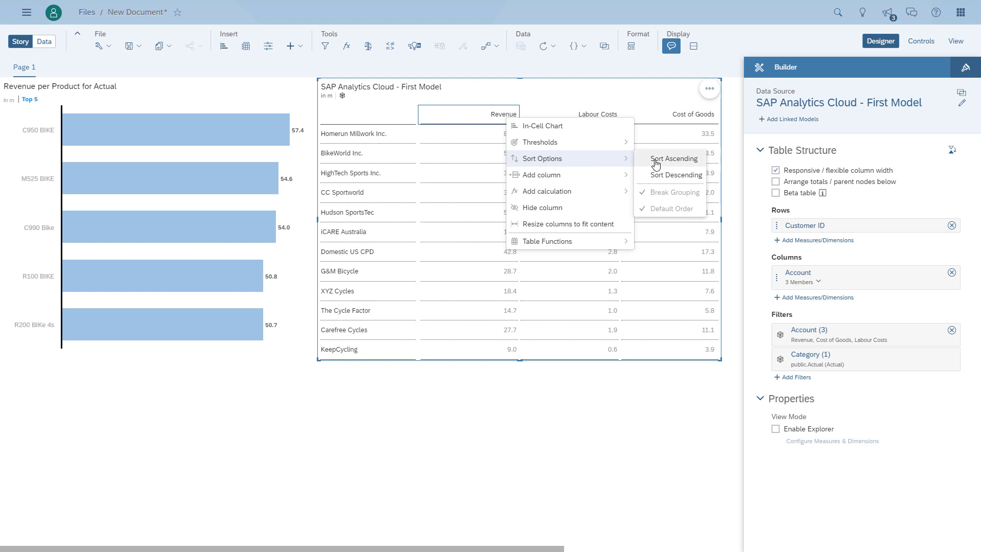
left_click(664, 175)
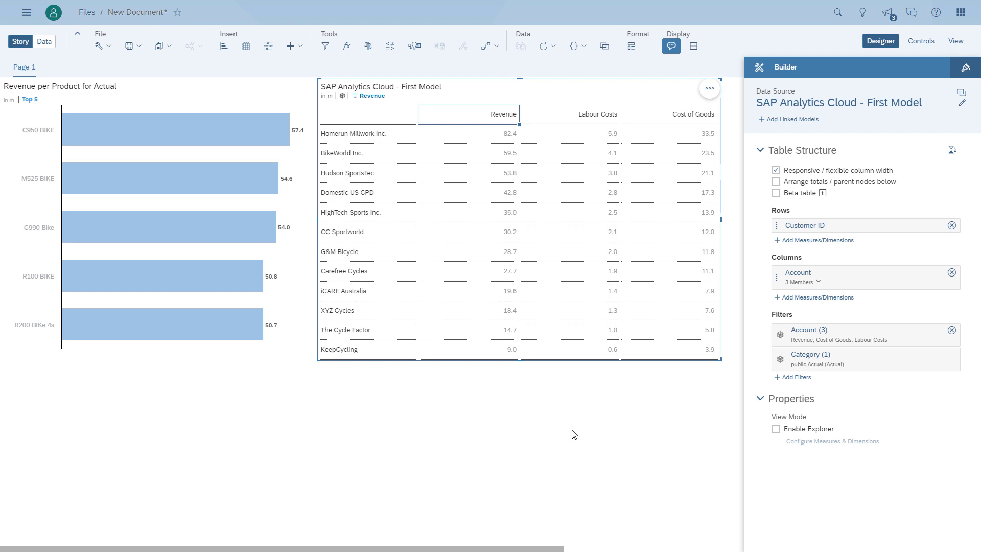
left_click(575, 434)
left_click(70, 67)
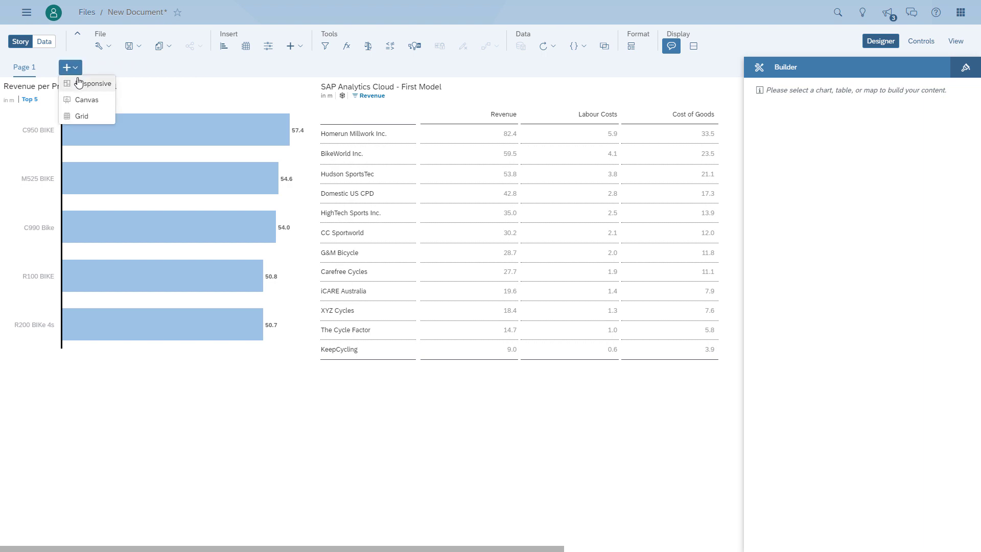
- Add a new canvas page with a geo map enlarged across most of the page
left_click(84, 100)
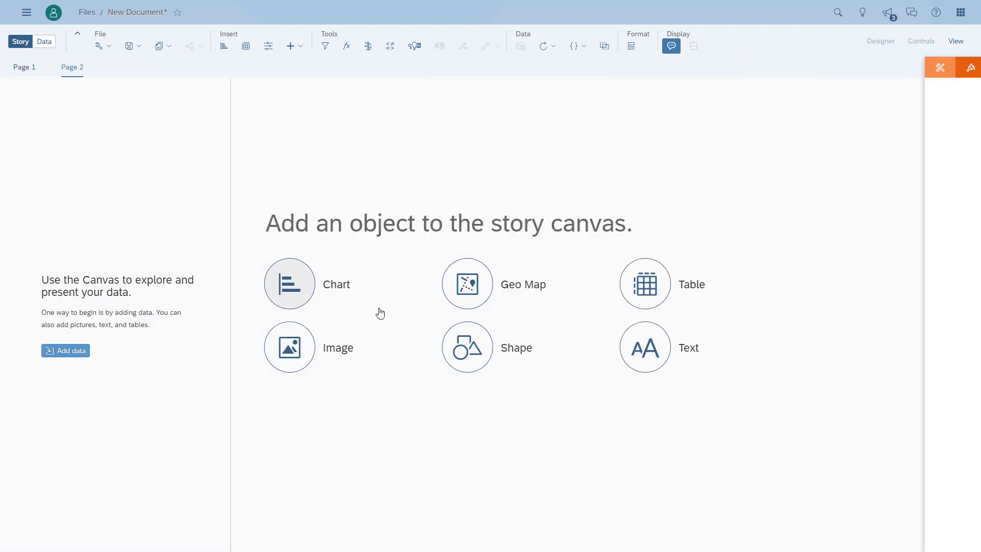
left_click(475, 294)
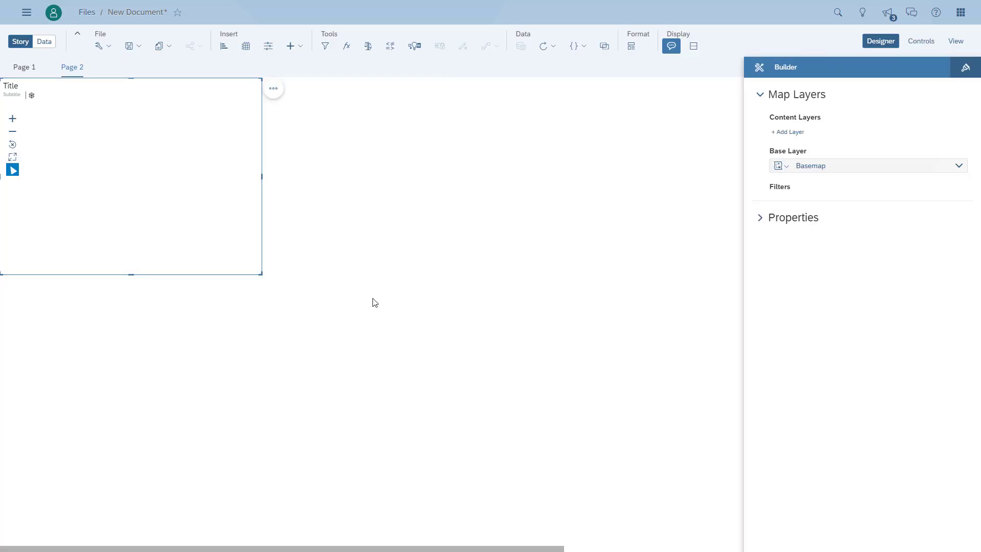
left_click_drag(262, 274, 719, 507)
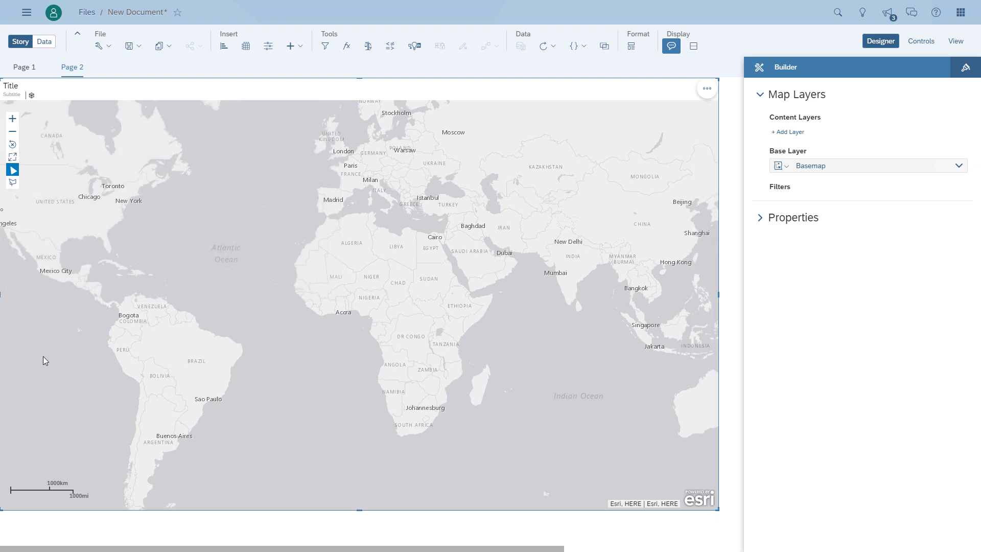
left_click(562, 525)
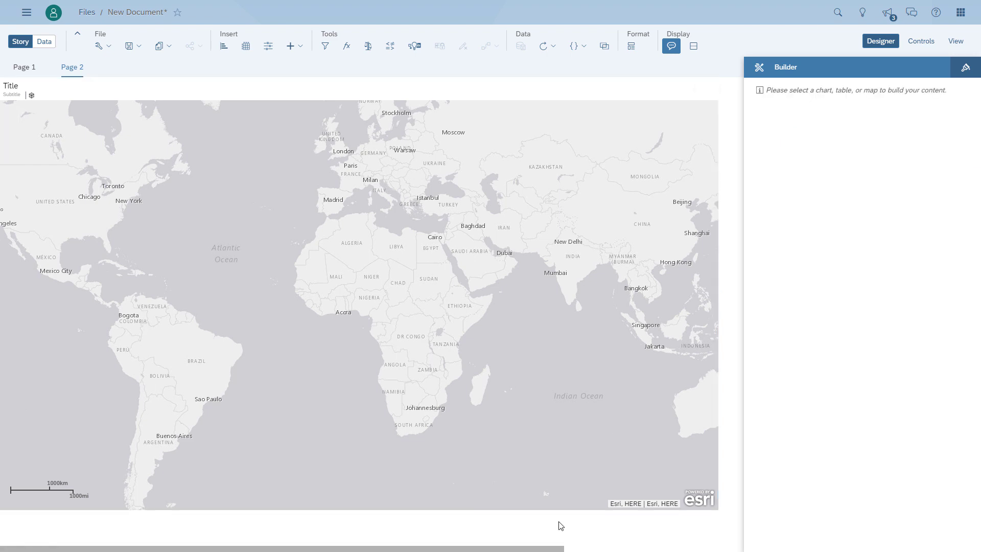
- Add a Bubble Layer on Geo_Location, sized by Revenue and coloured by Cost of Goods
left_click(543, 456)
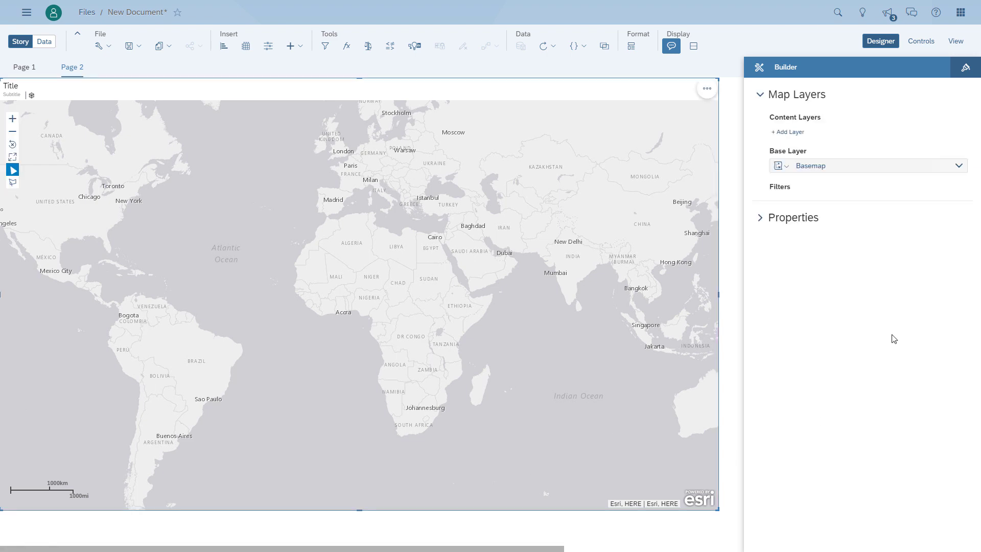
left_click(803, 133)
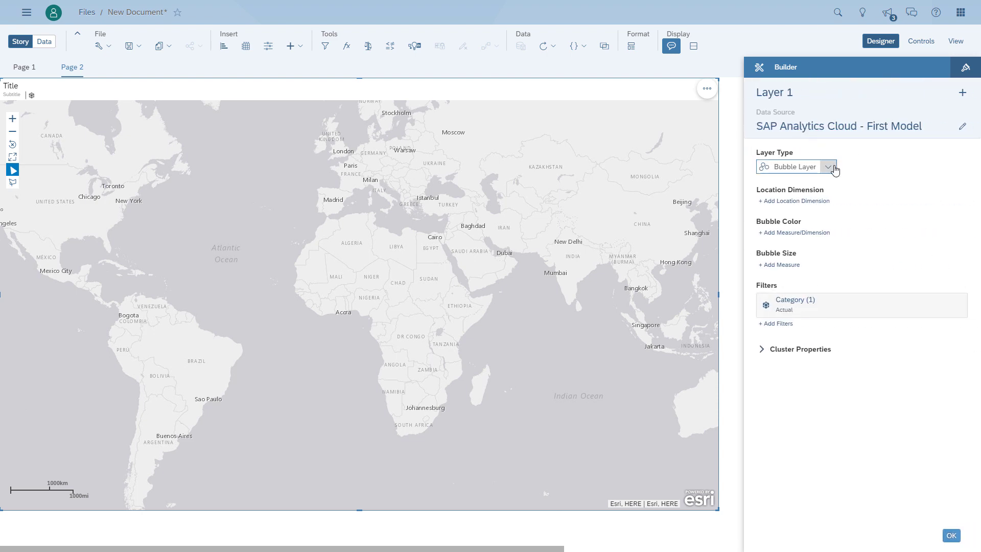
left_click(829, 167)
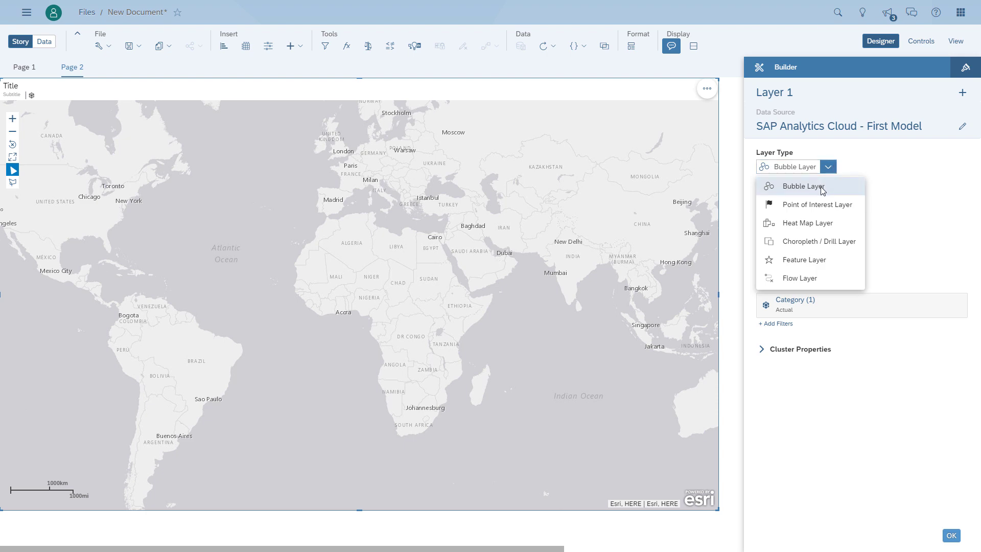
left_click(904, 183)
left_click(829, 203)
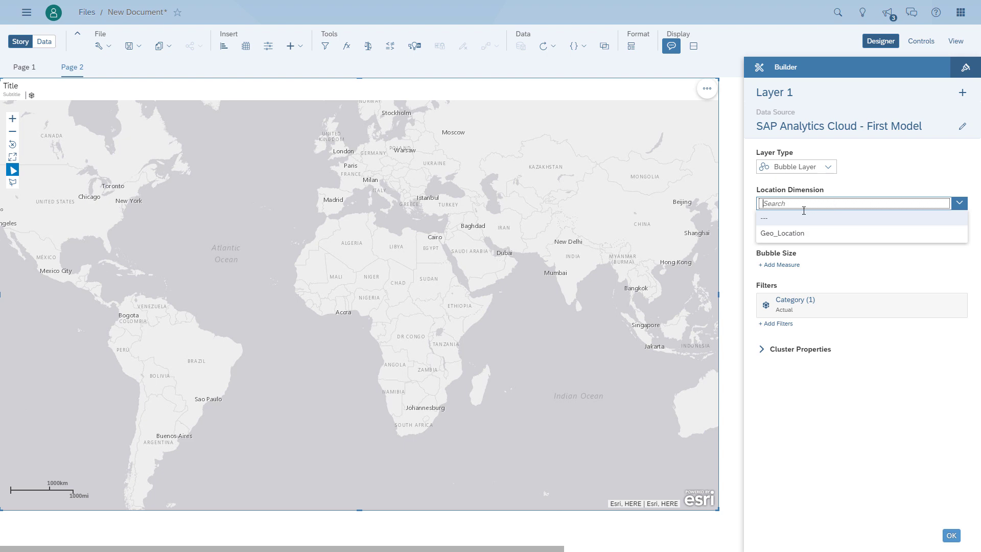
left_click(794, 237)
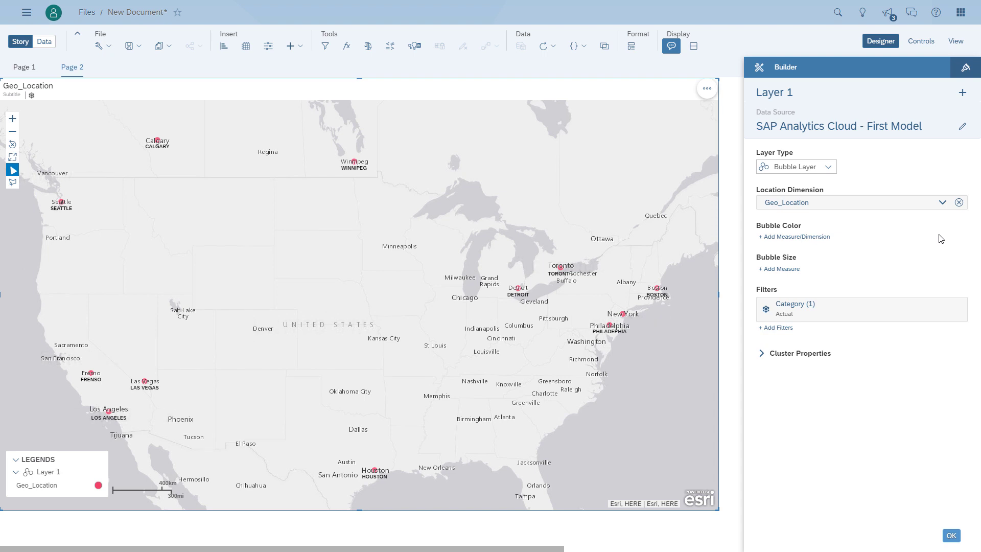
left_click(795, 270)
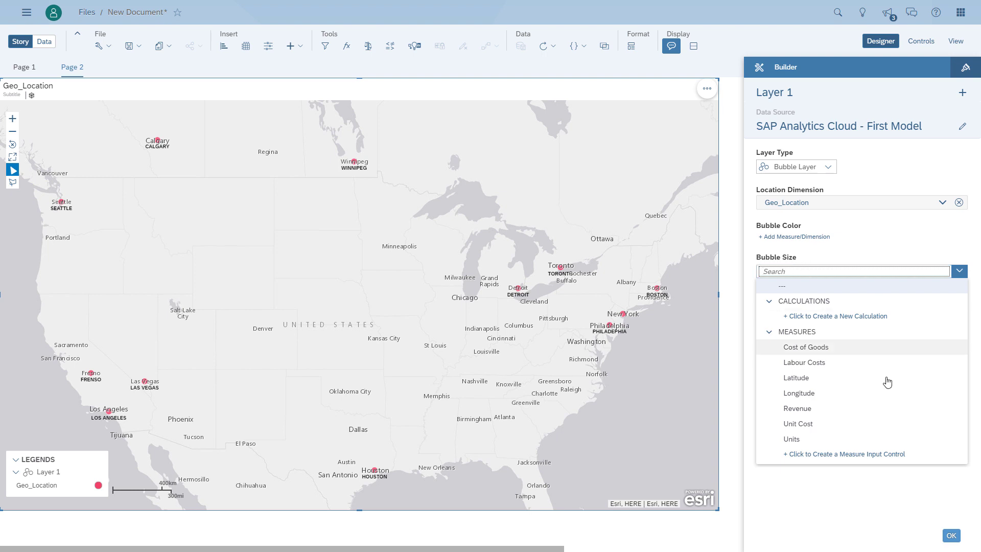
left_click(776, 409)
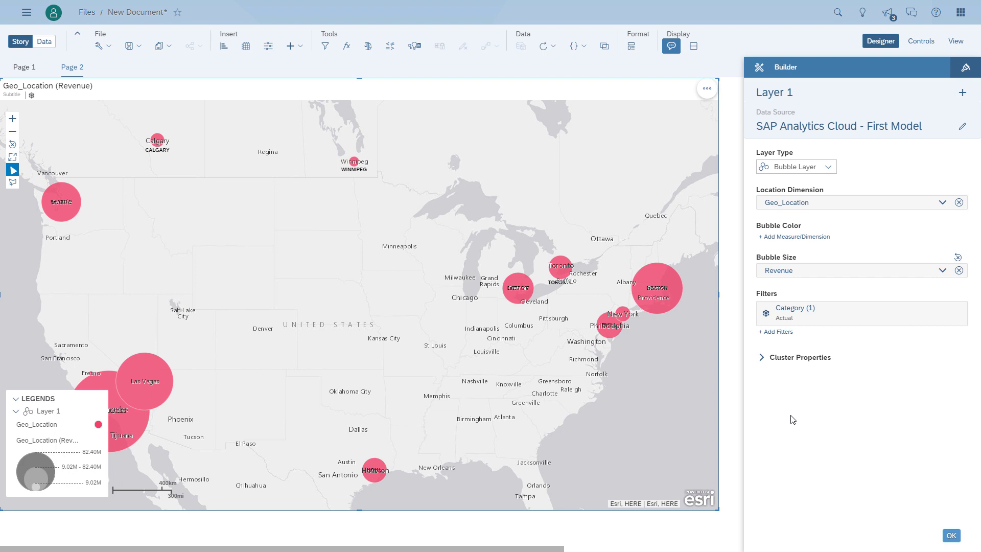
left_click(826, 238)
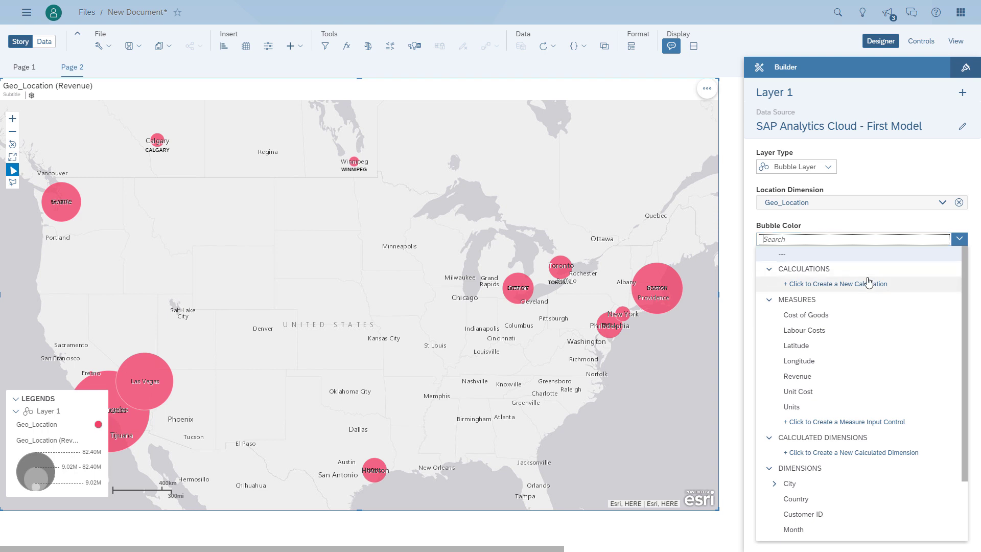
left_click(832, 315)
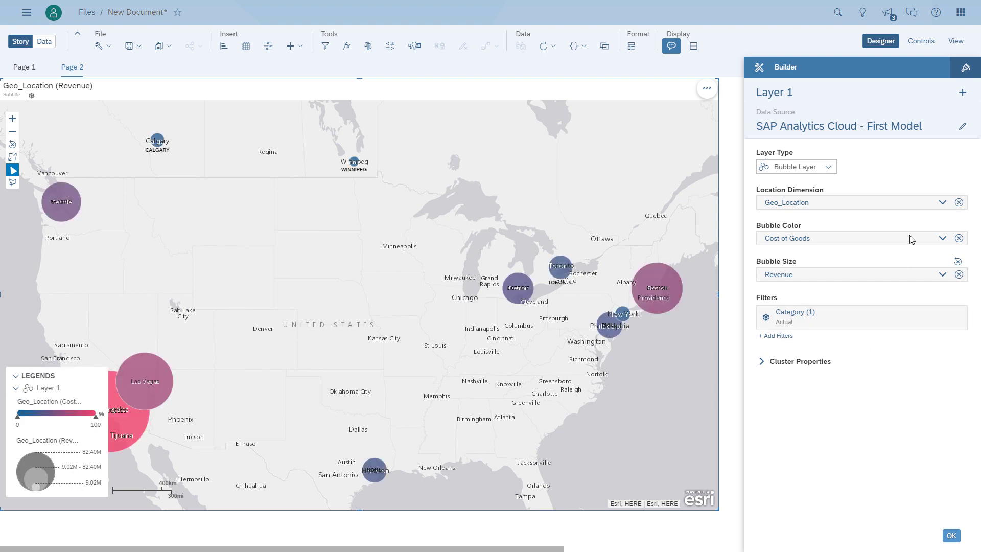
- Give the bubble colours 5 ranges and a reversed red-yellow-green palette, so low cost shows green
left_click(942, 239)
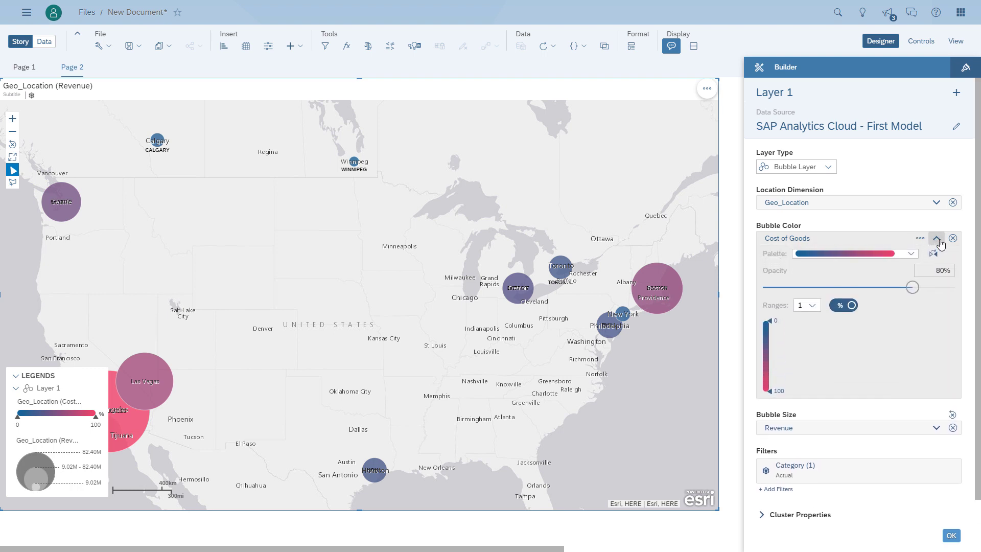
left_click(820, 314)
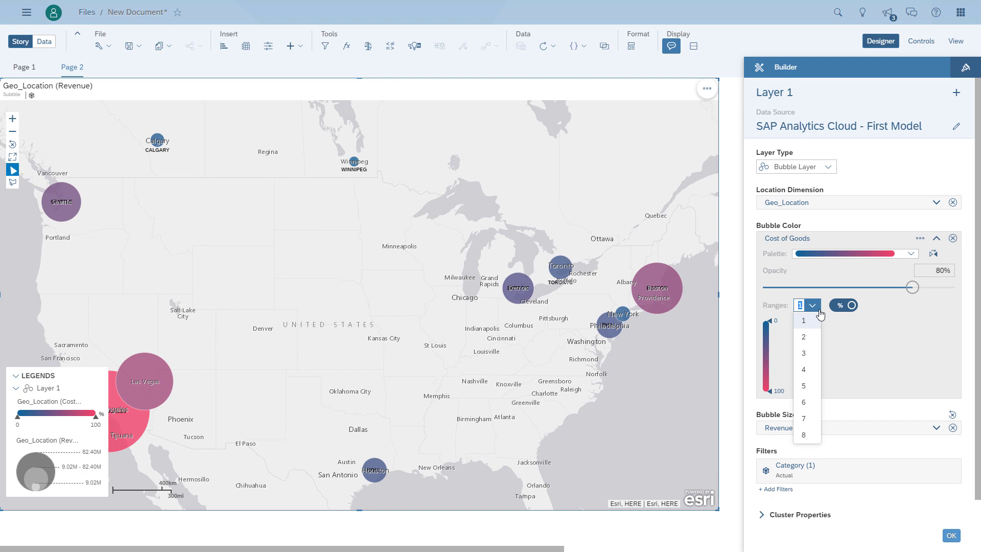
left_click(810, 386)
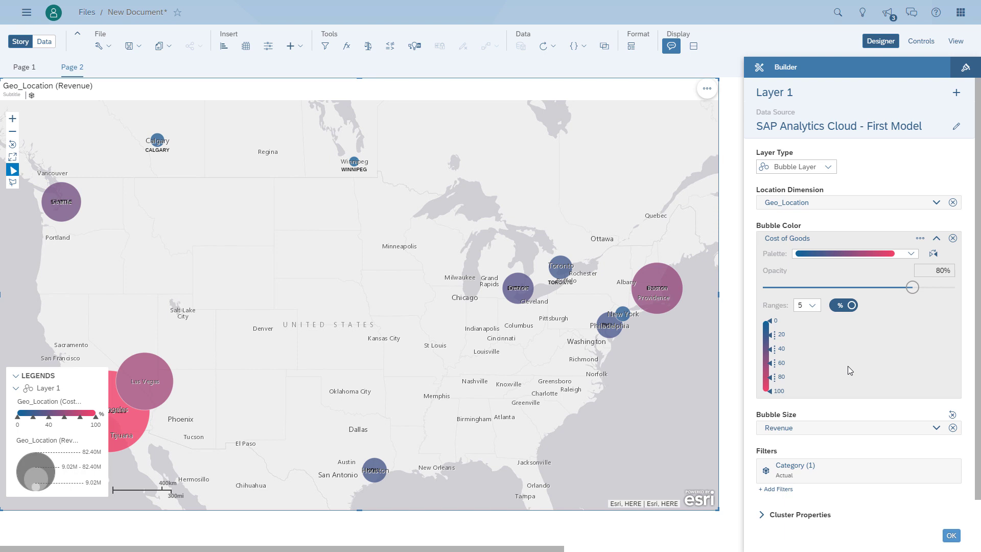
left_click(912, 254)
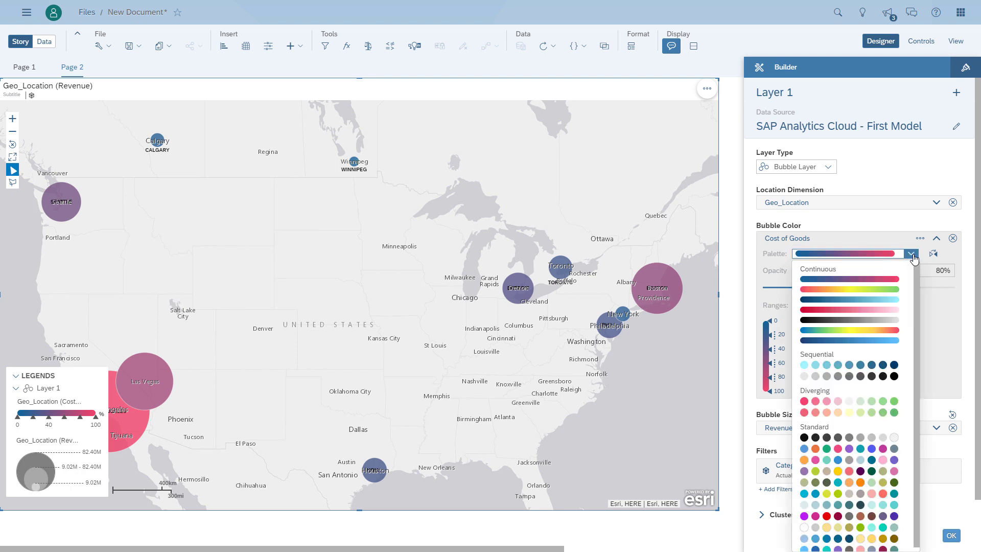
left_click(884, 290)
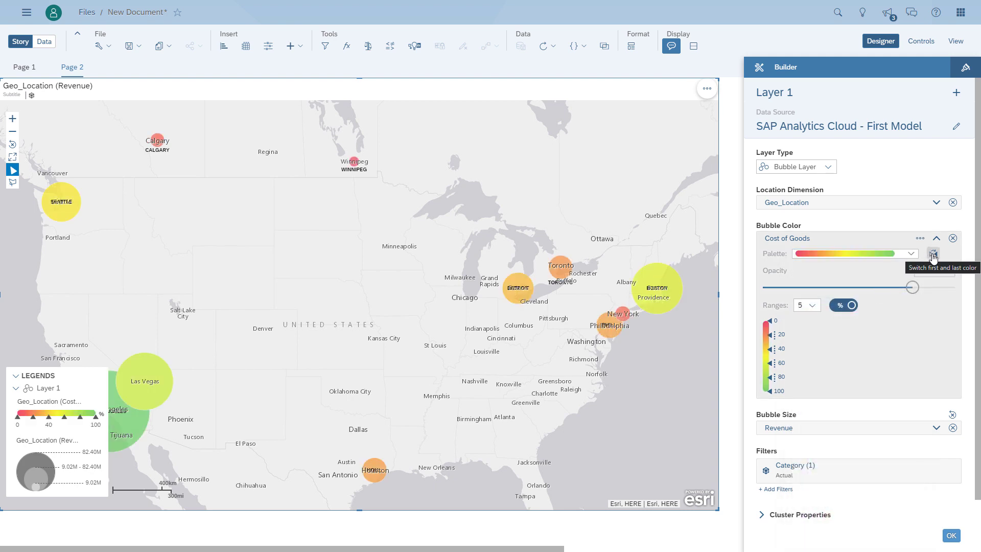
left_click(933, 254)
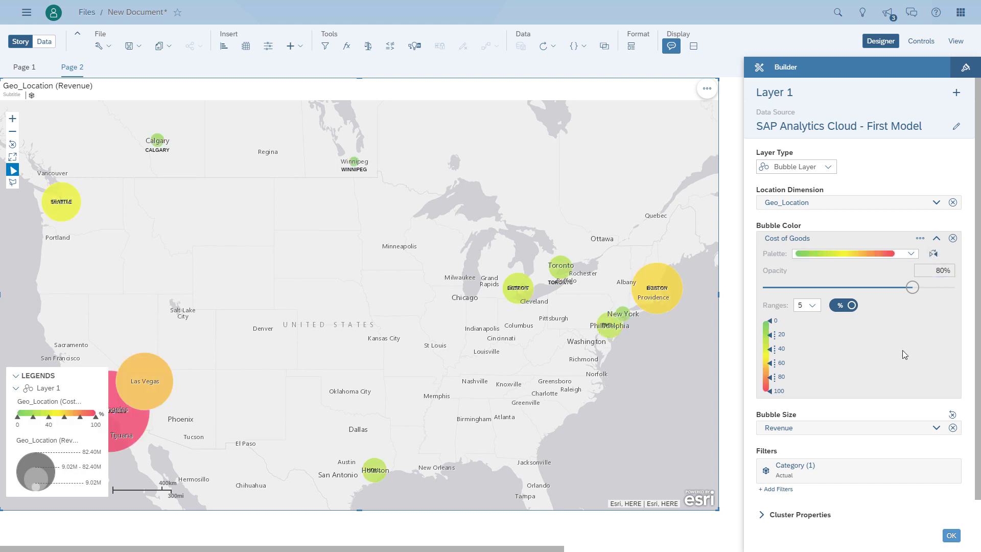
left_click(937, 240)
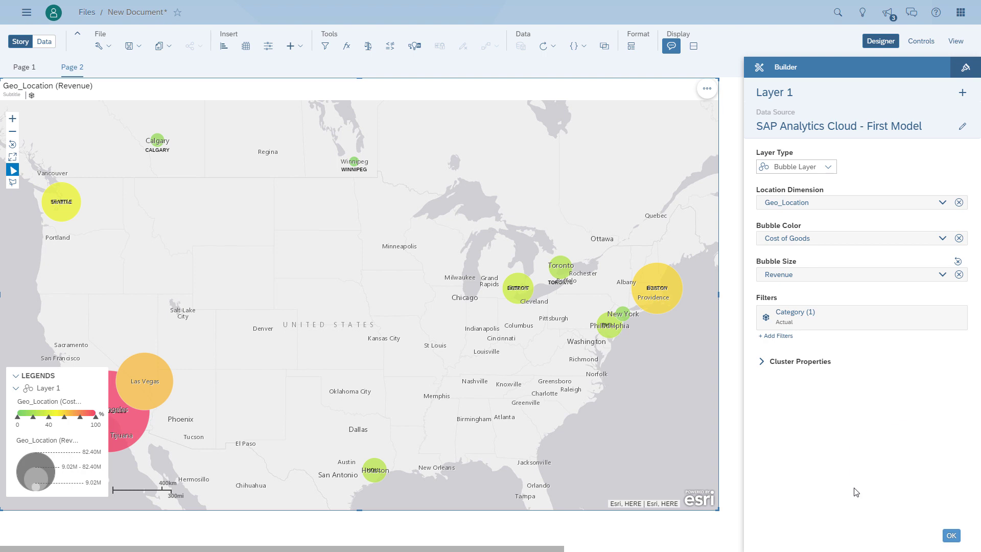
- Try the Dark Gray and then the Transparent Dark Gray basemaps on the map
left_click(949, 537)
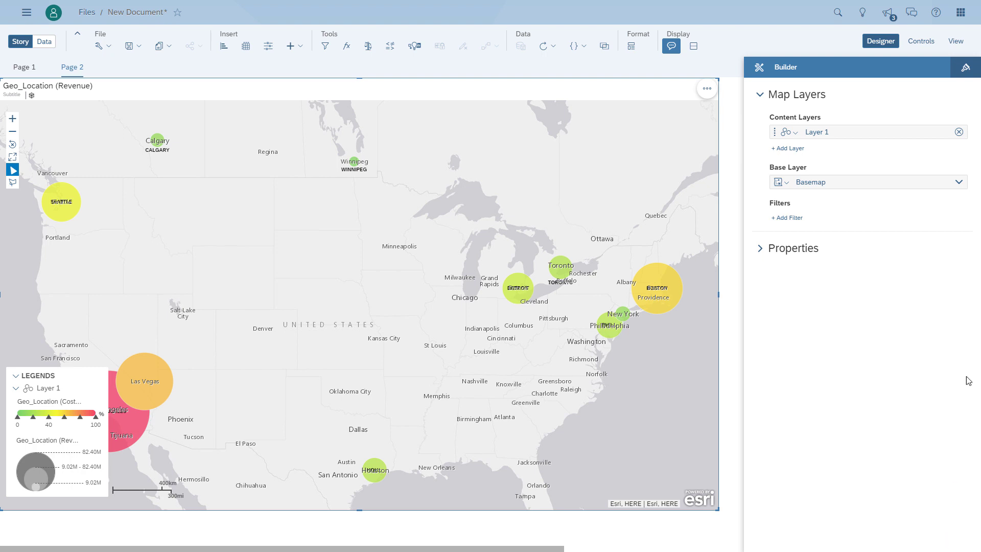
left_click(959, 183)
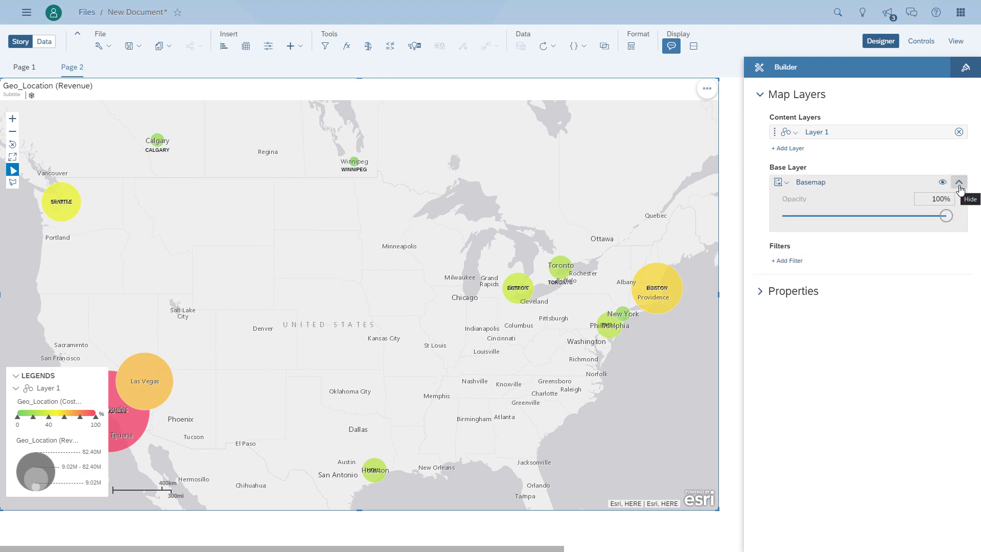
left_click(787, 183)
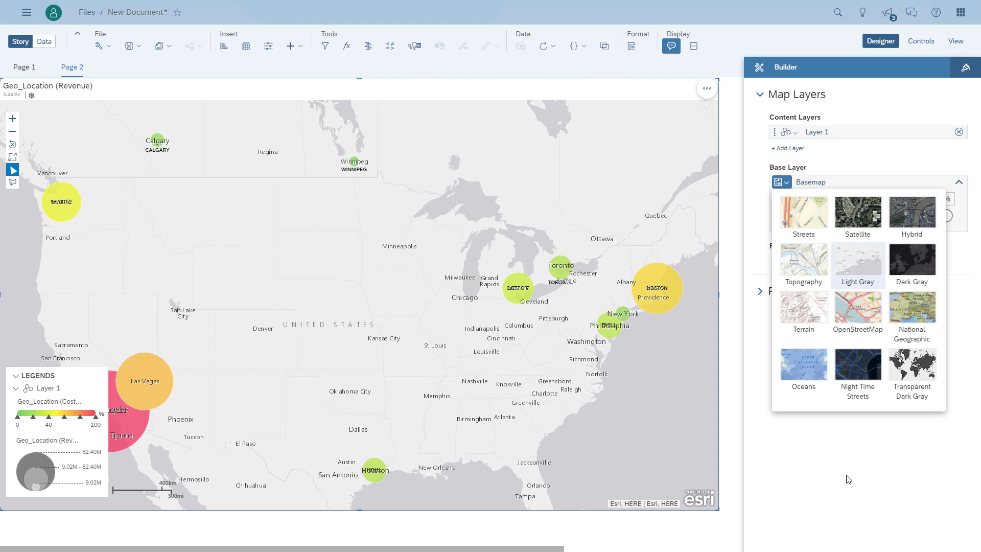
left_click(912, 265)
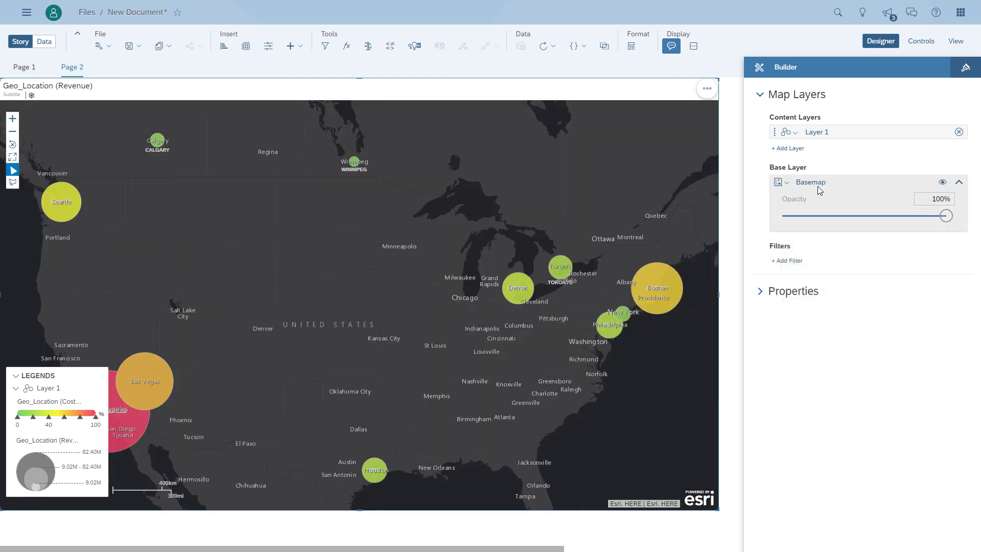
left_click(785, 182)
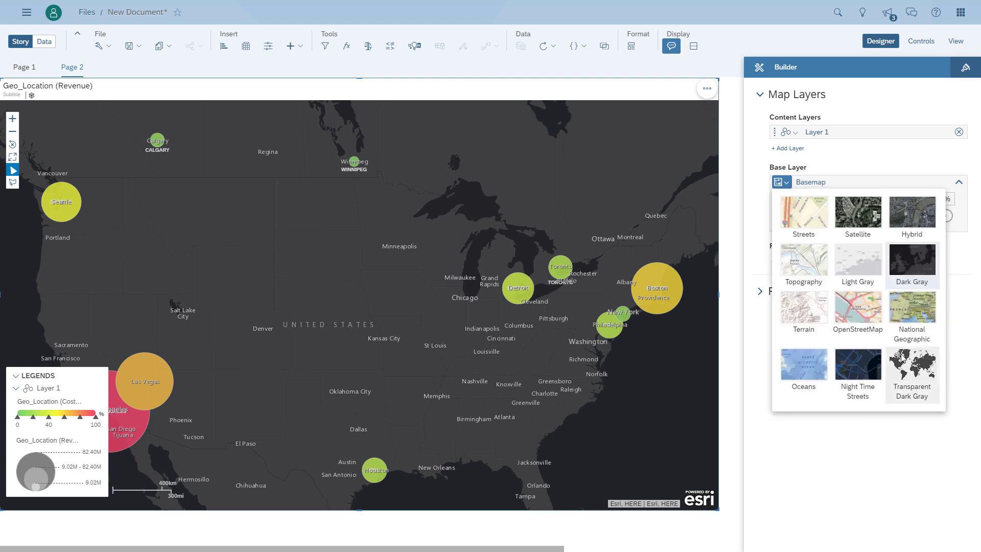
left_click(912, 366)
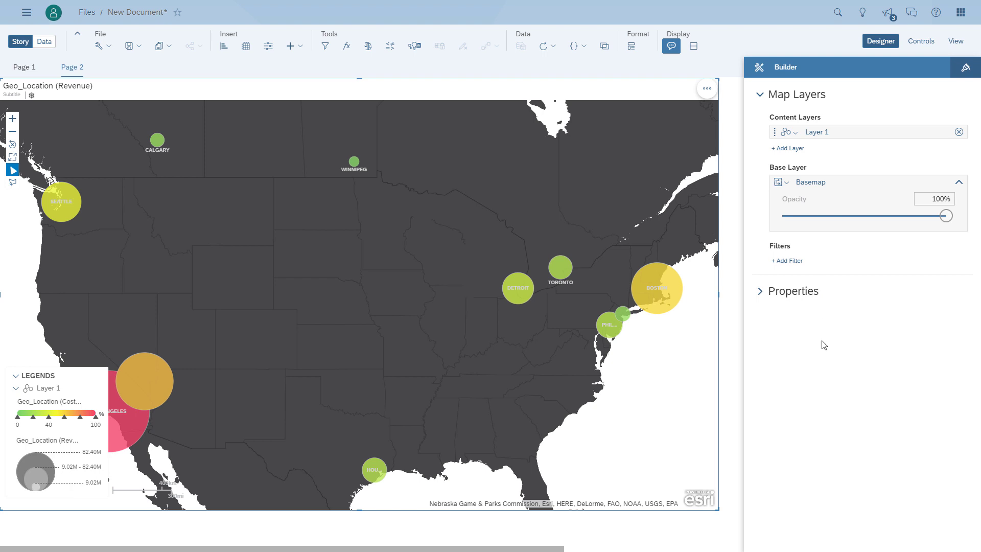
- Switch back to the Light Gray basemap and narrow the map from its right edge
left_click(784, 182)
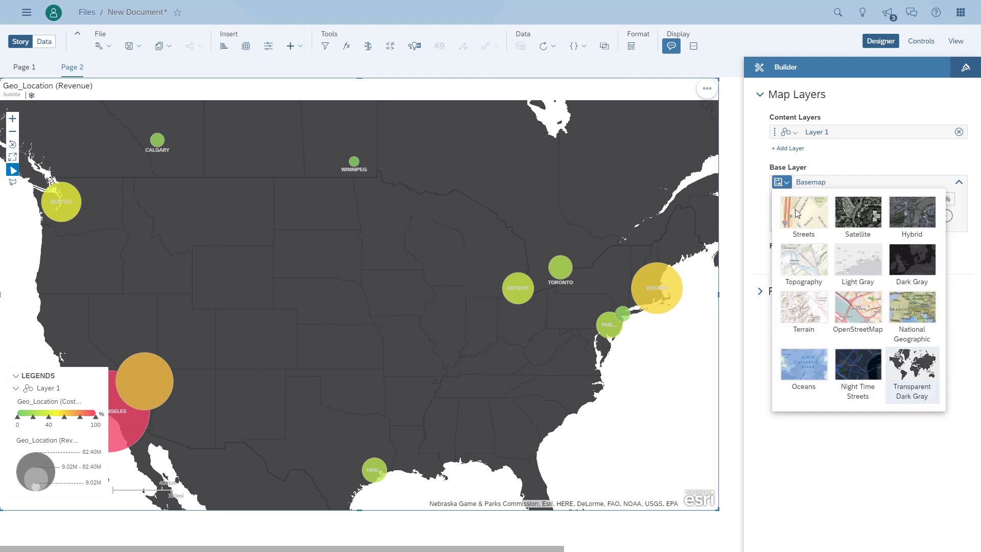
left_click(852, 259)
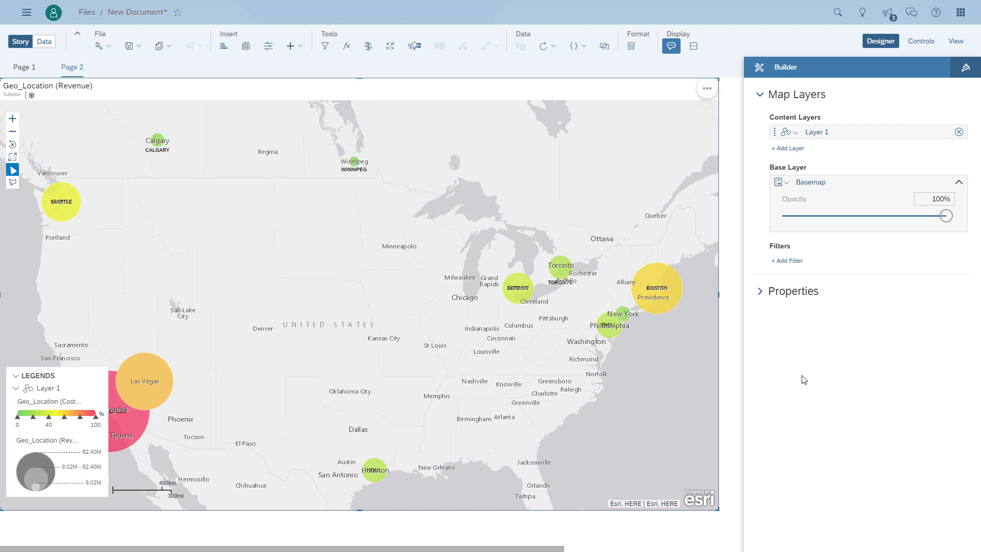
left_click_drag(719, 294, 582, 286)
- Add a single-selection Product Category input control with all members, enlarged to show every category
left_click(660, 348)
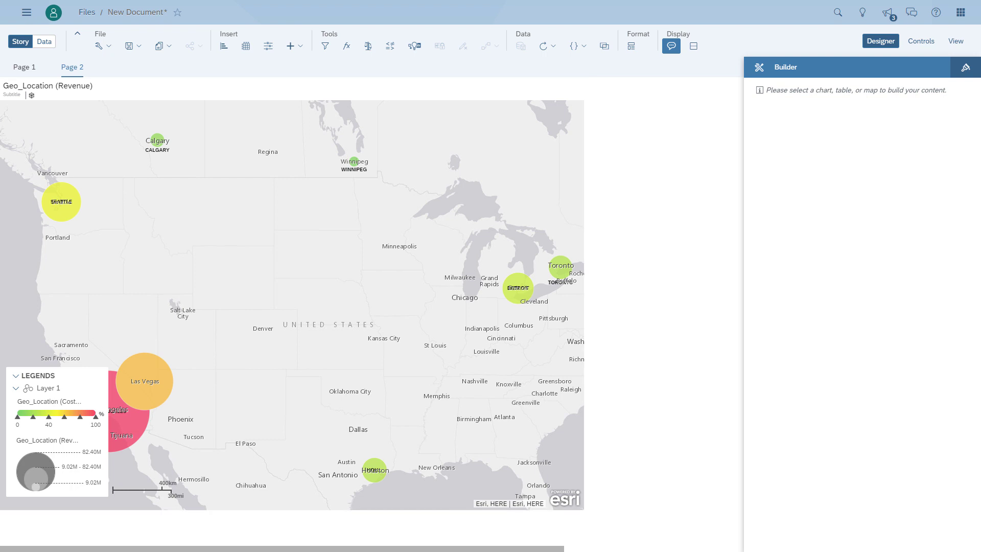
left_click(264, 51)
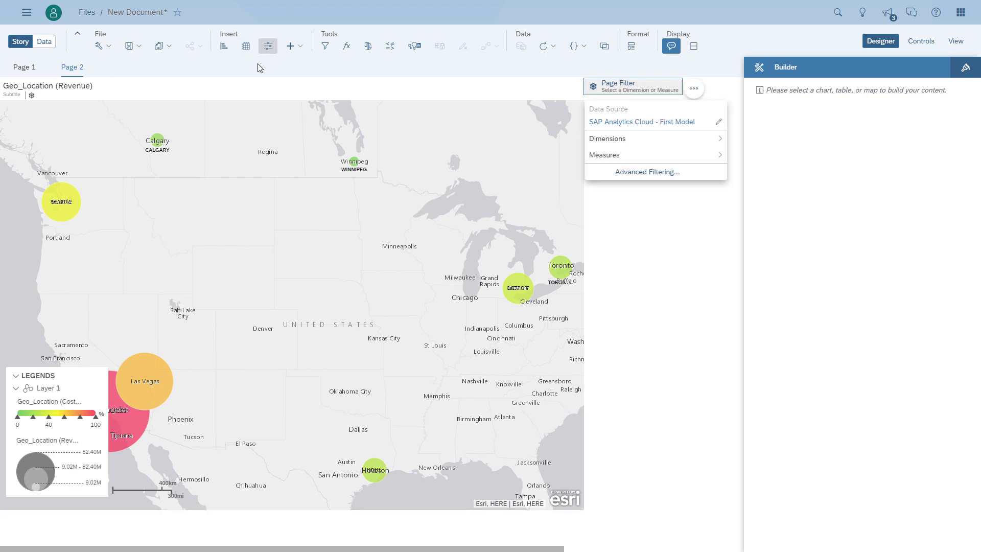
left_click(609, 139)
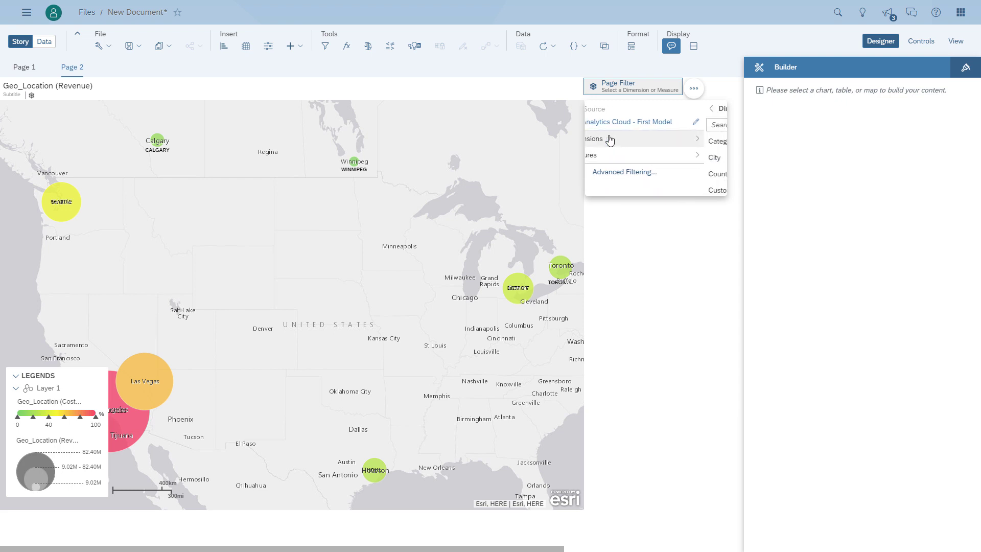
left_click(623, 239)
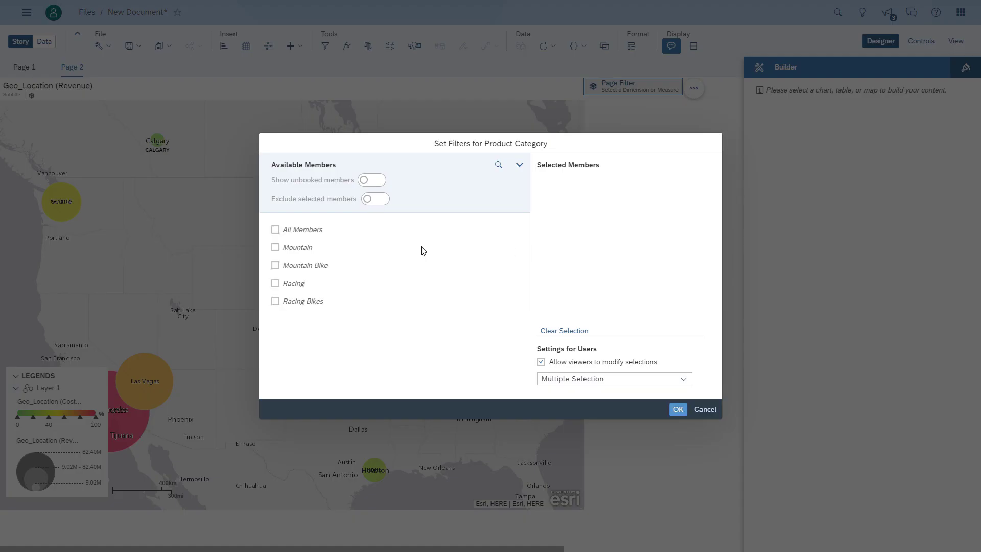
left_click(303, 232)
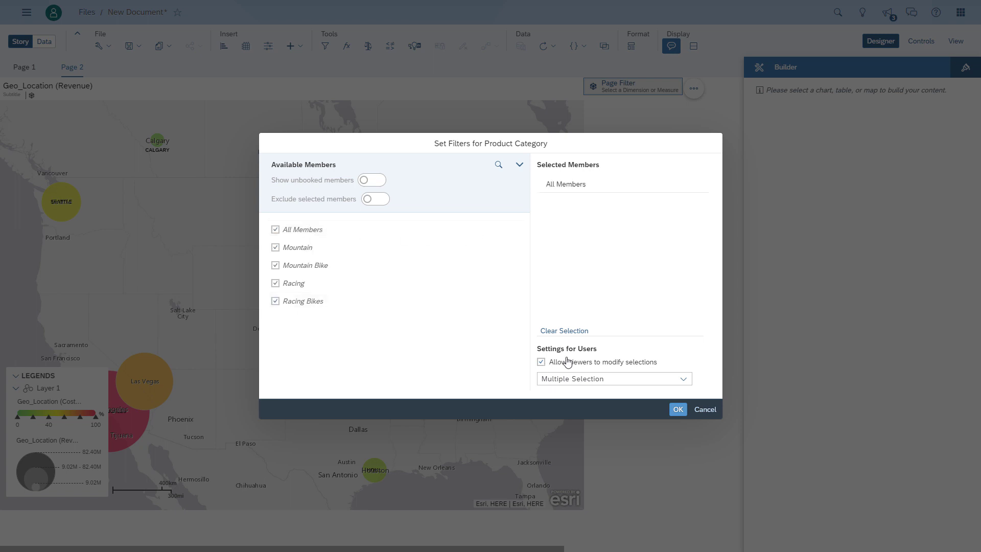
left_click(689, 381)
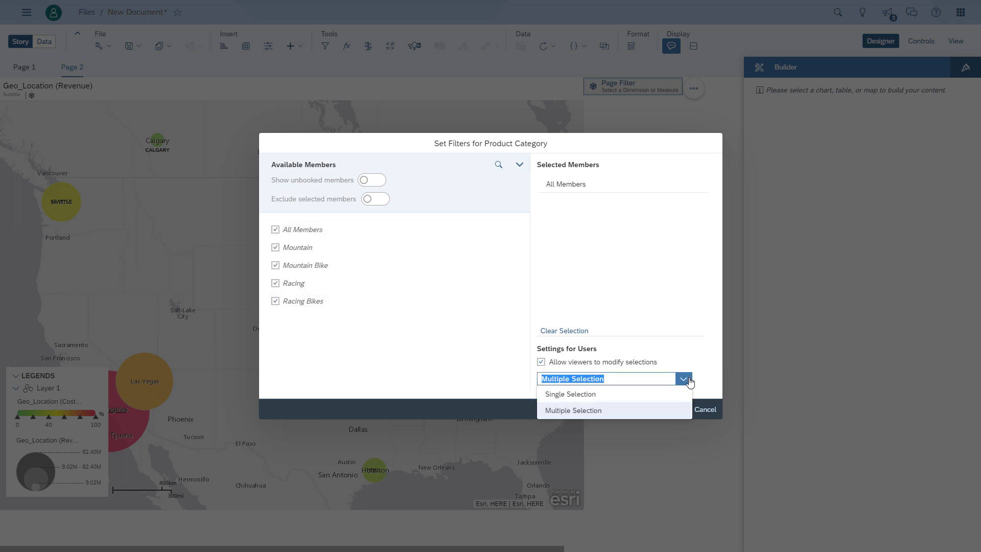
left_click(588, 399)
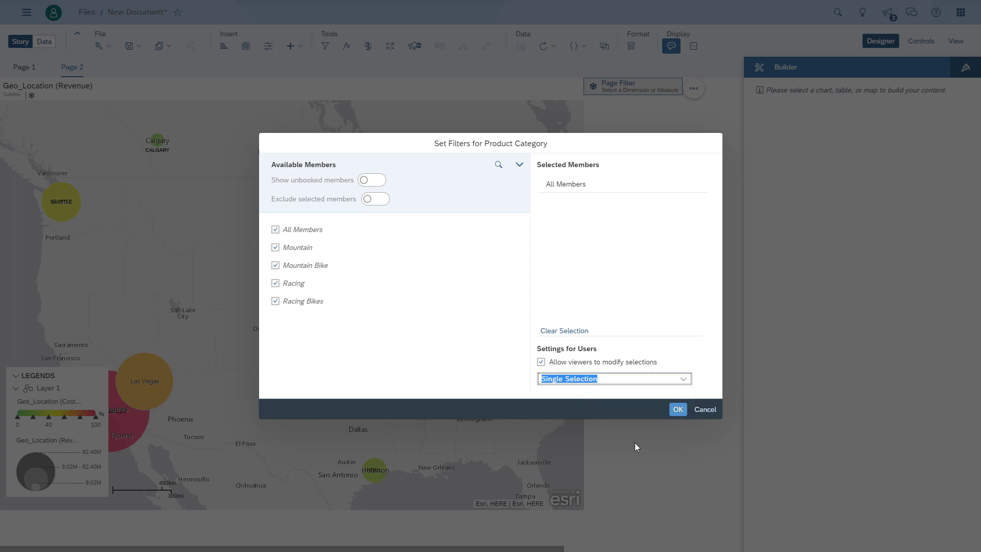
left_click(678, 409)
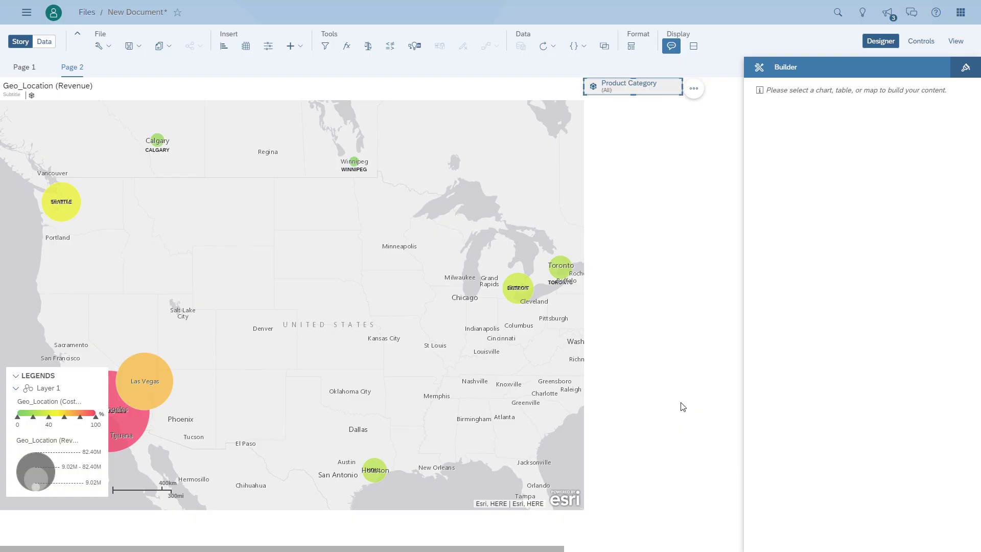
left_click_drag(683, 94, 728, 291)
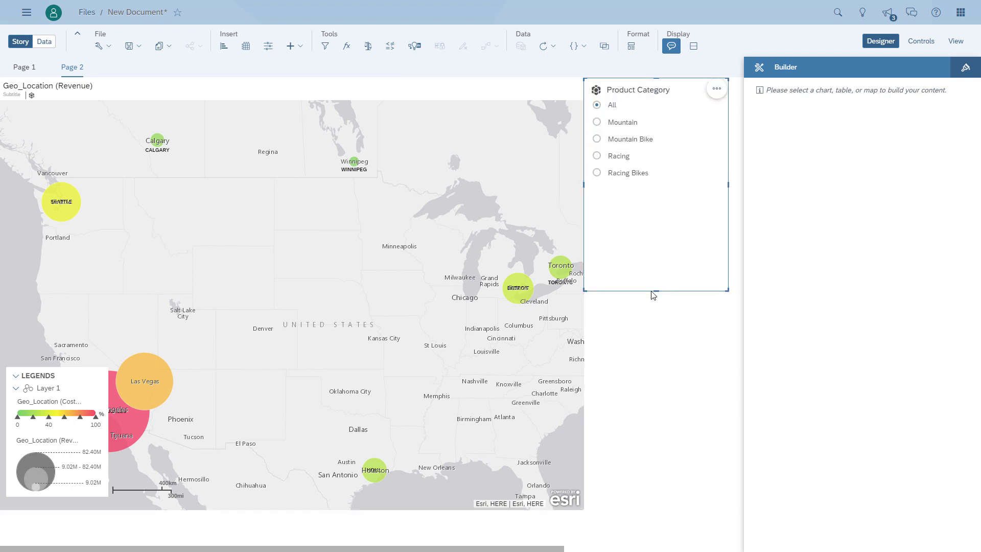
- Preview the story in view mode, checking Page 1 and then Page 2
left_click(956, 41)
left_click(30, 67)
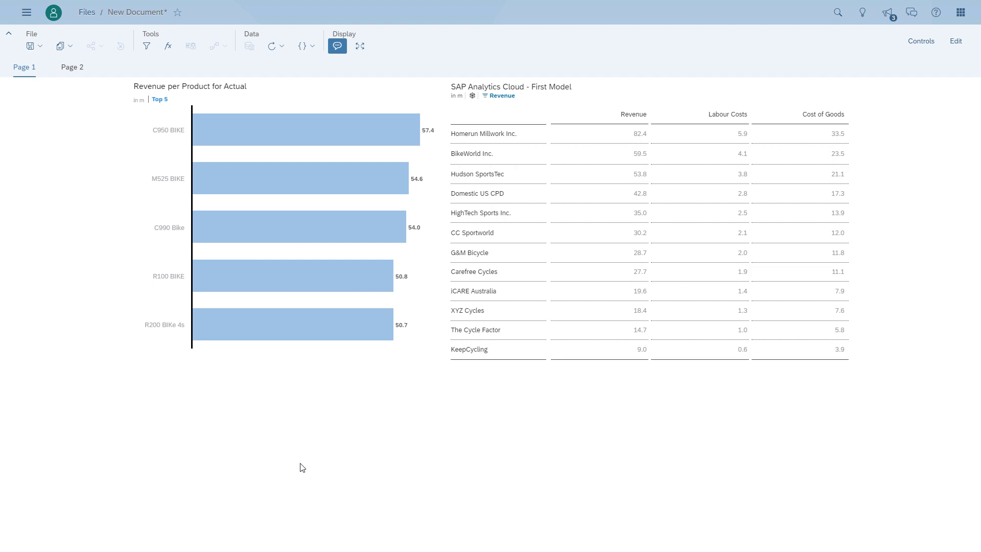
left_click(72, 70)
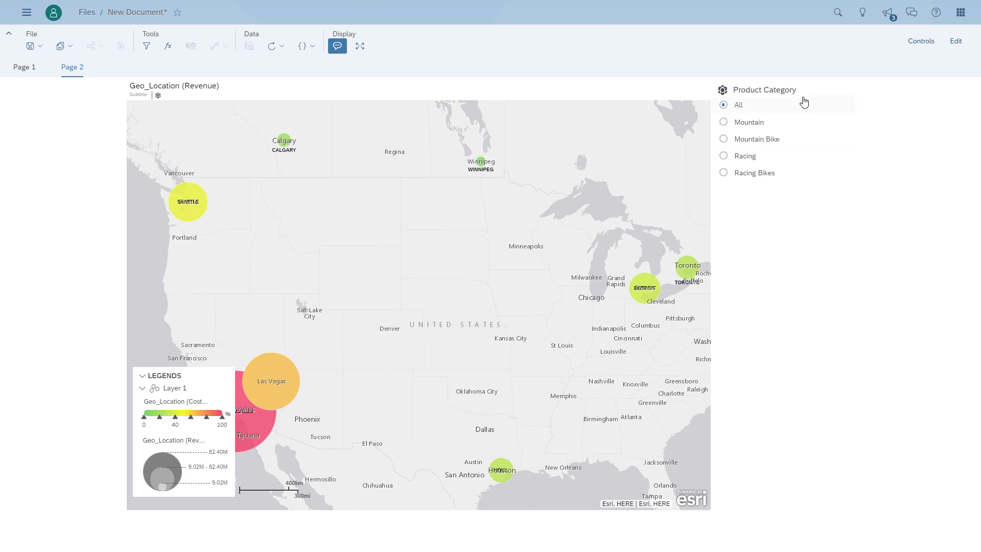
- Filter the map to Mountain, then Mountain Bike, then back to All
left_click(758, 124)
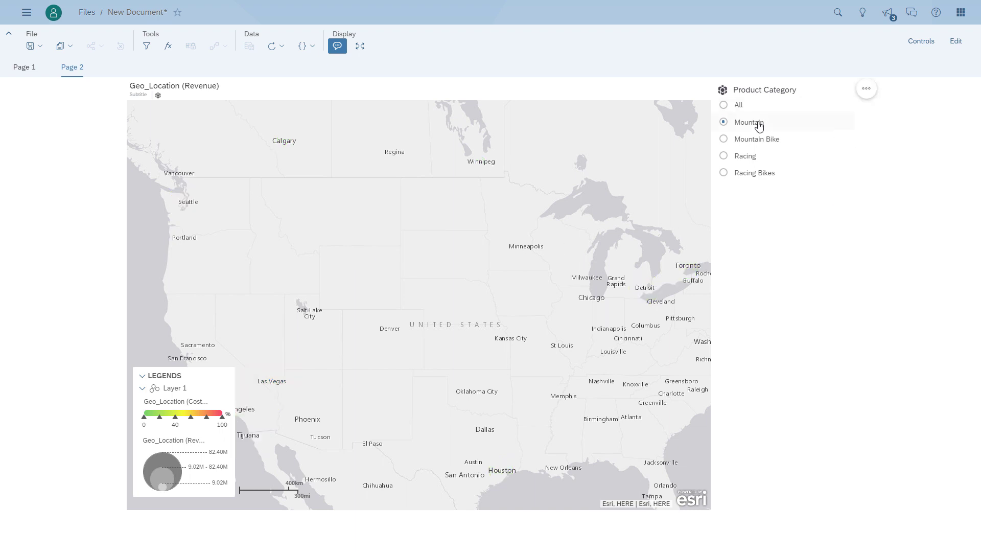
left_click(762, 144)
left_click(741, 109)
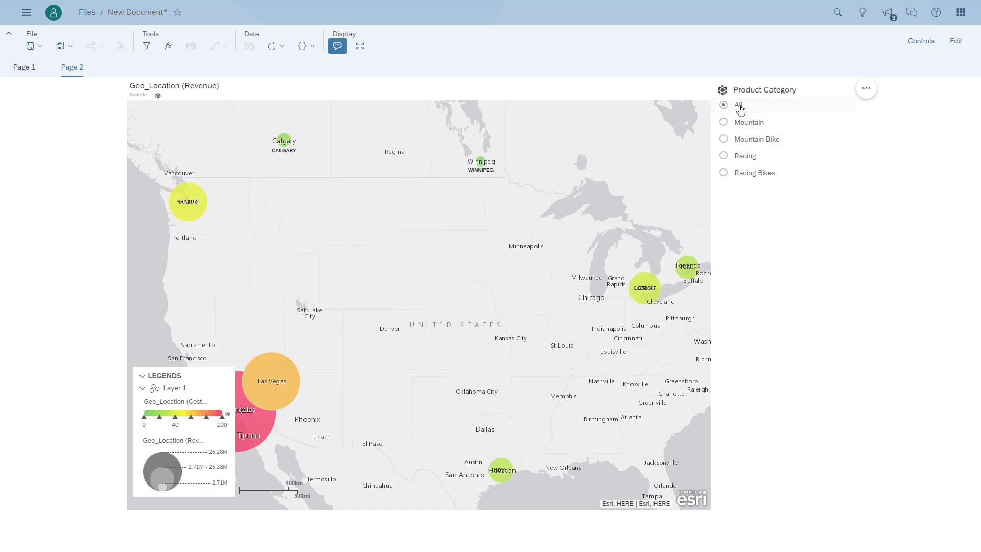